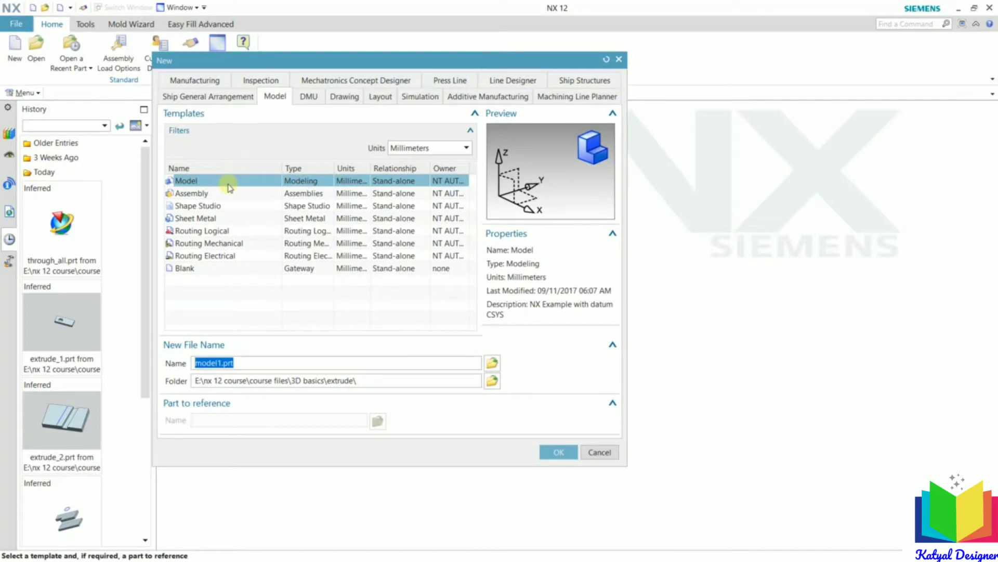
# Create a new part named model1.prt from the Model template in millimetres
pyautogui.click(564, 455)
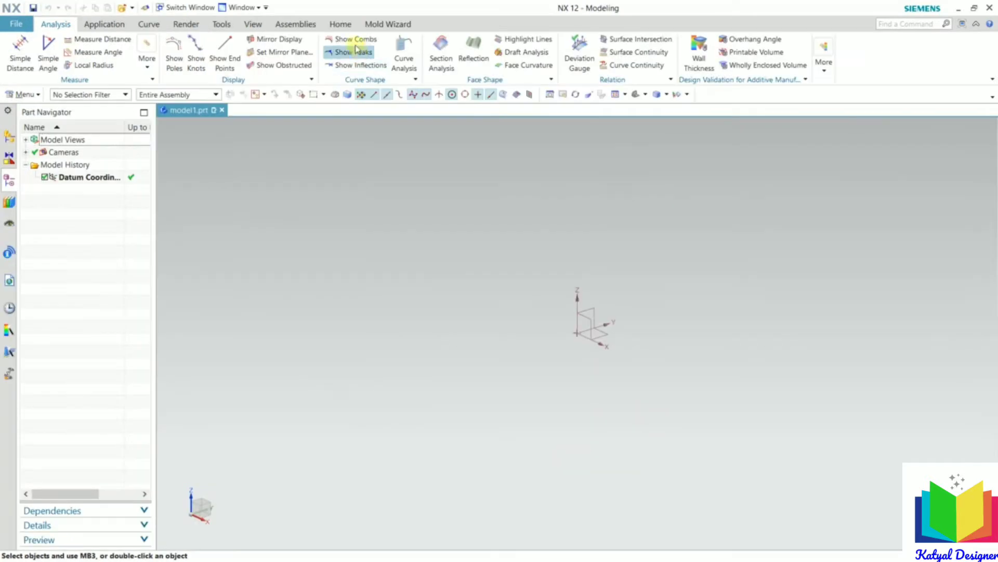
pyautogui.click(340, 24)
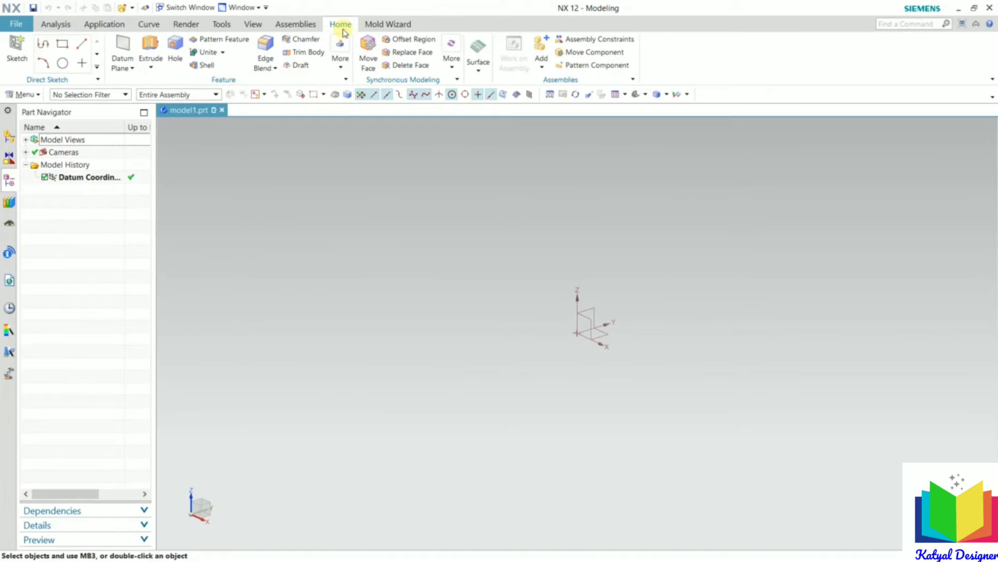
pyautogui.click(151, 68)
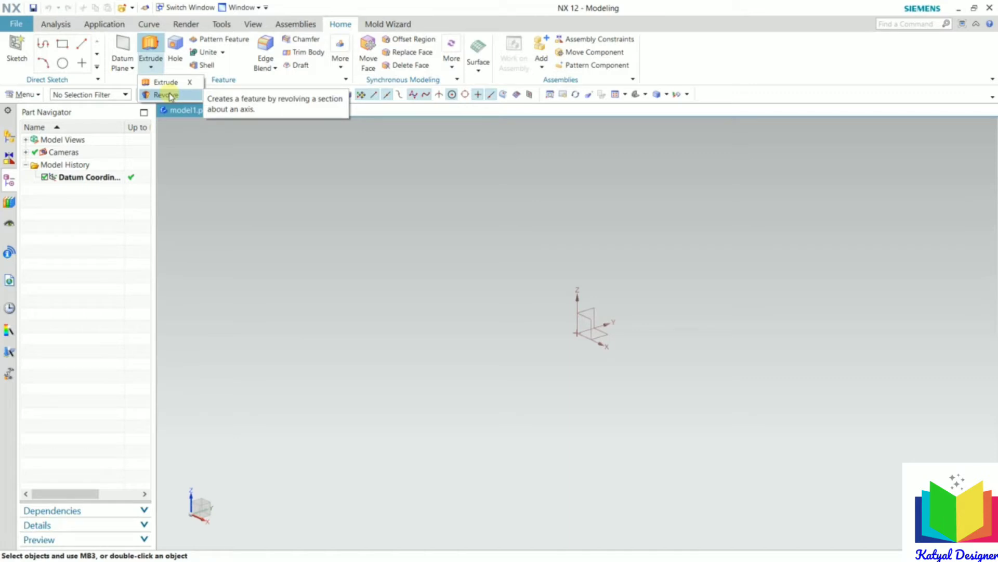
pyautogui.click(233, 208)
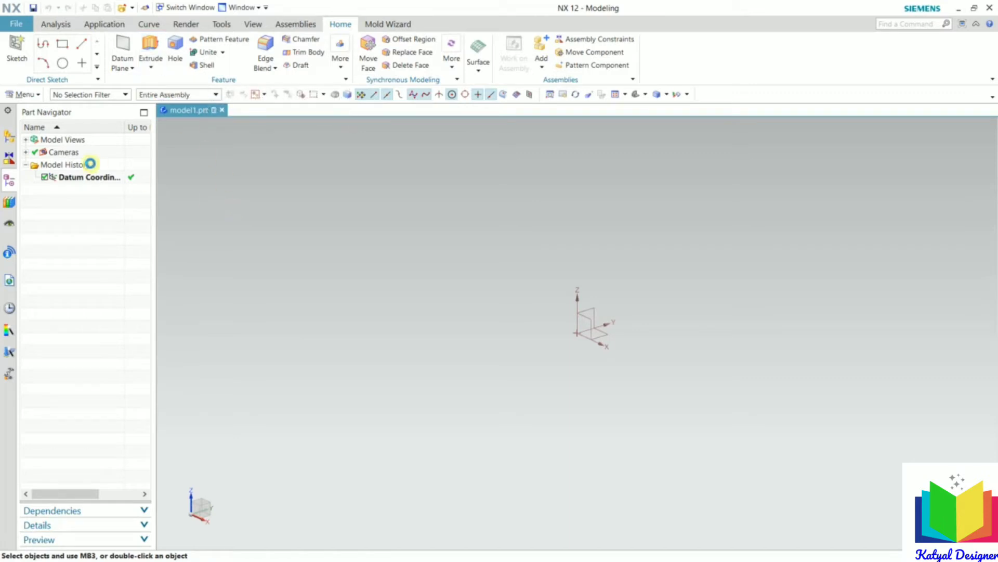
pyautogui.click(39, 95)
pyautogui.moveTo(41, 147)
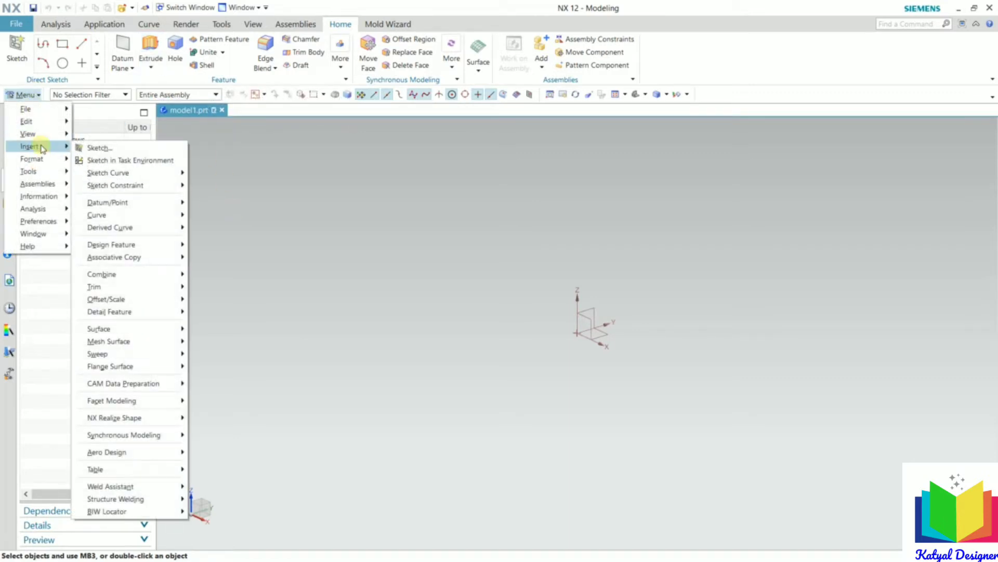
pyautogui.moveTo(125, 245)
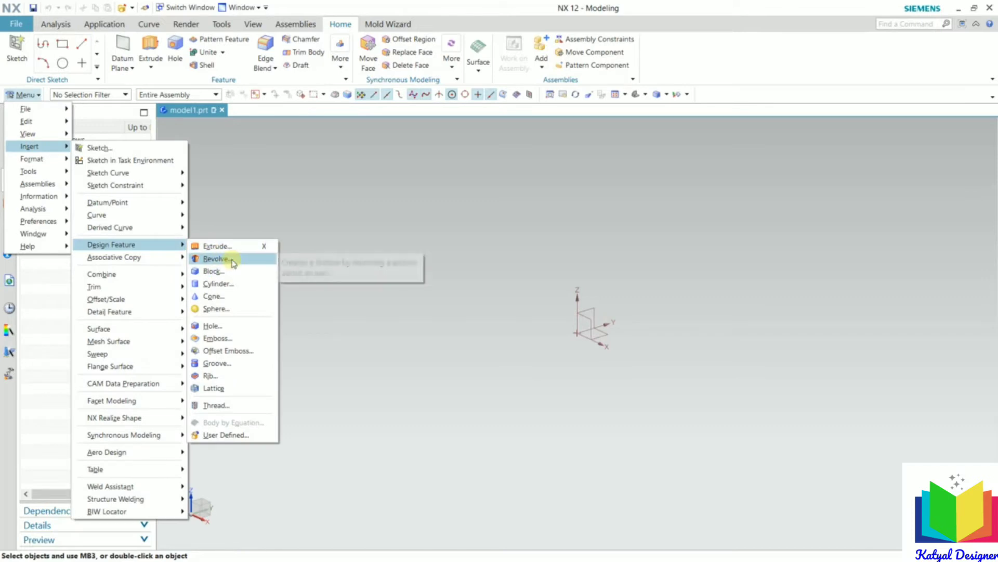
pyautogui.click(468, 253)
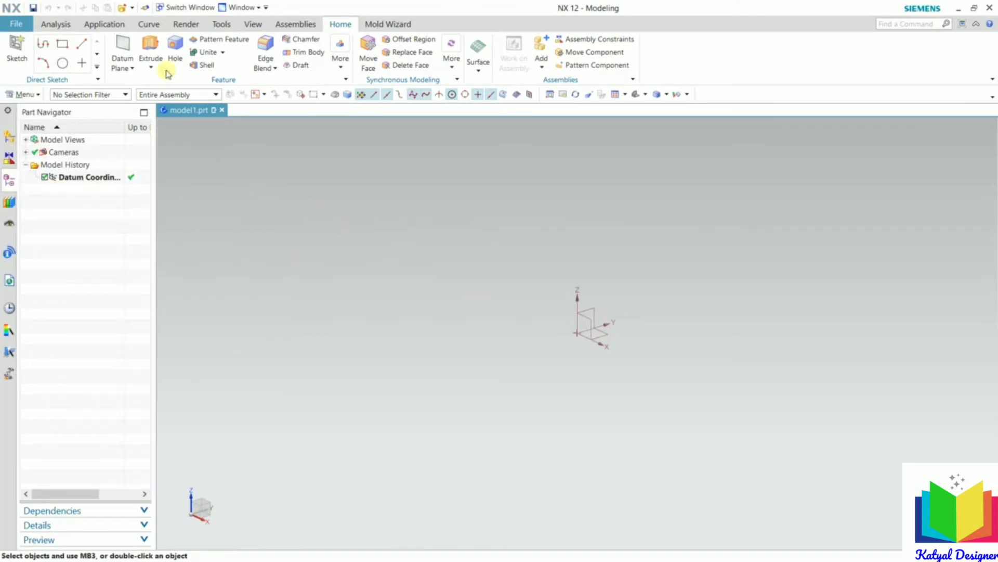
# Start a Revolve feature and create its section sketch on the vertical YZ datum plane
pyautogui.click(150, 67)
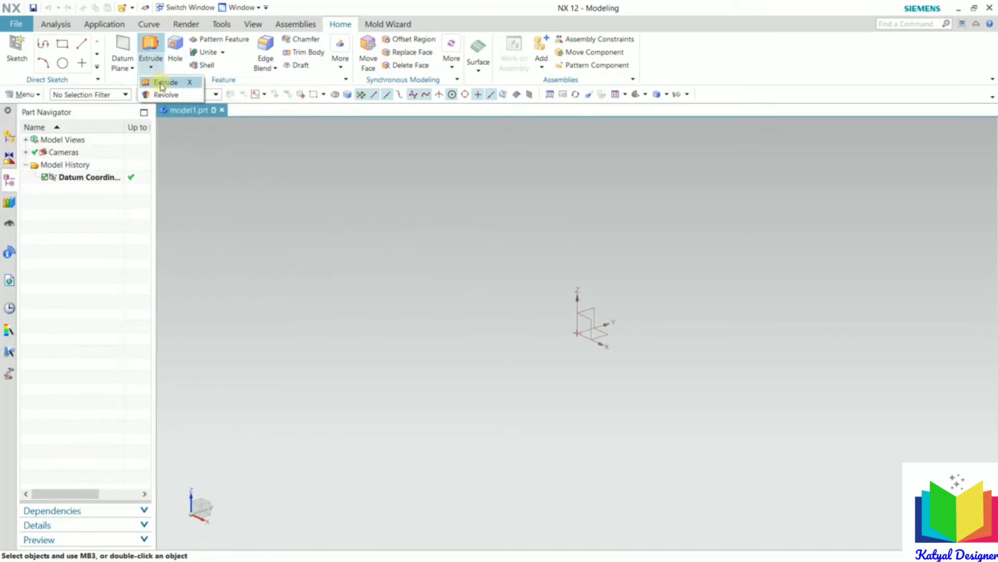
pyautogui.click(166, 94)
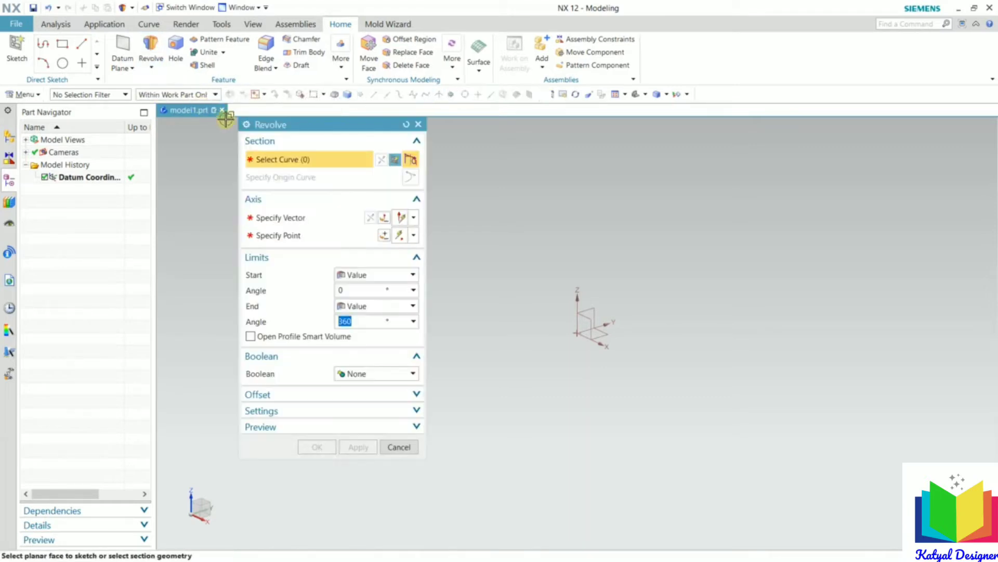
pyautogui.moveTo(292, 124); pyautogui.dragTo(225, 144)
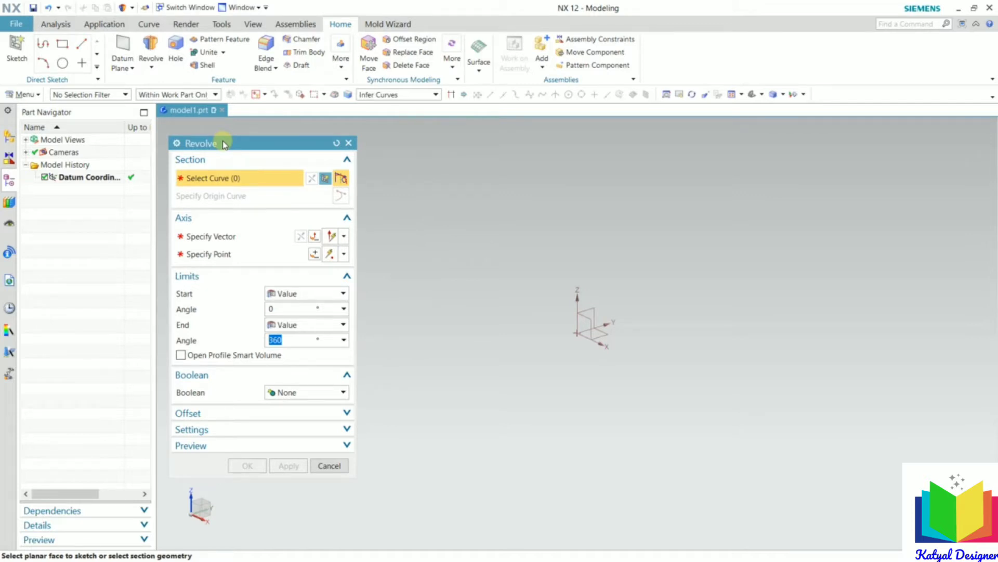
pyautogui.click(323, 179)
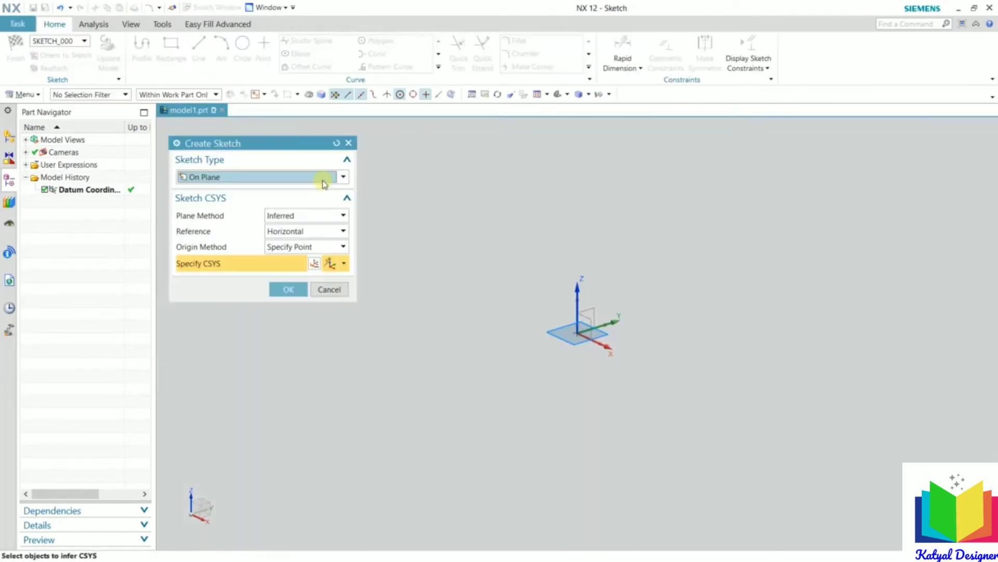
pyautogui.click(591, 307)
pyautogui.click(289, 291)
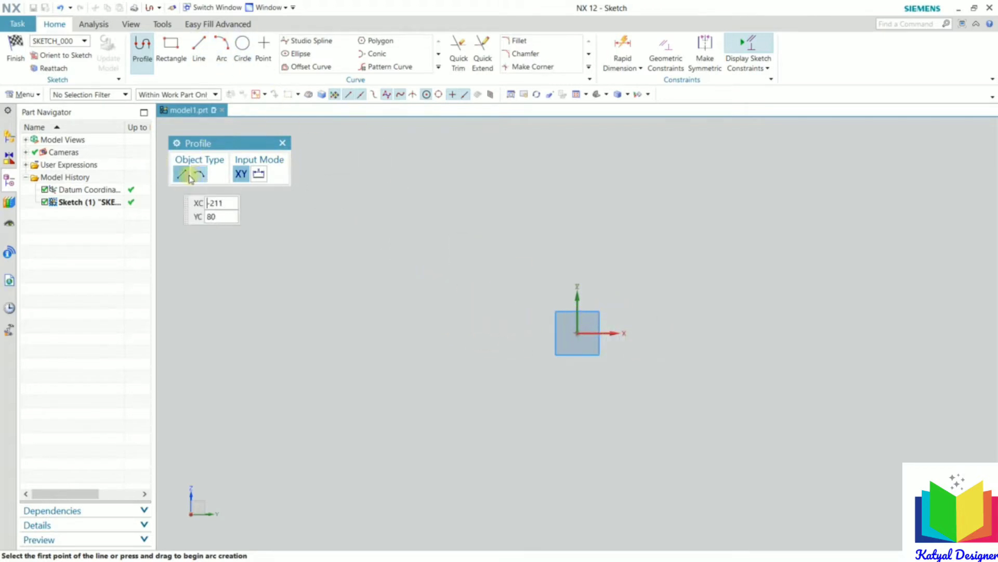
# Sketch a profile from the origin: about 760 mm up, 440 mm across, and about 209 mm down
pyautogui.click(577, 333)
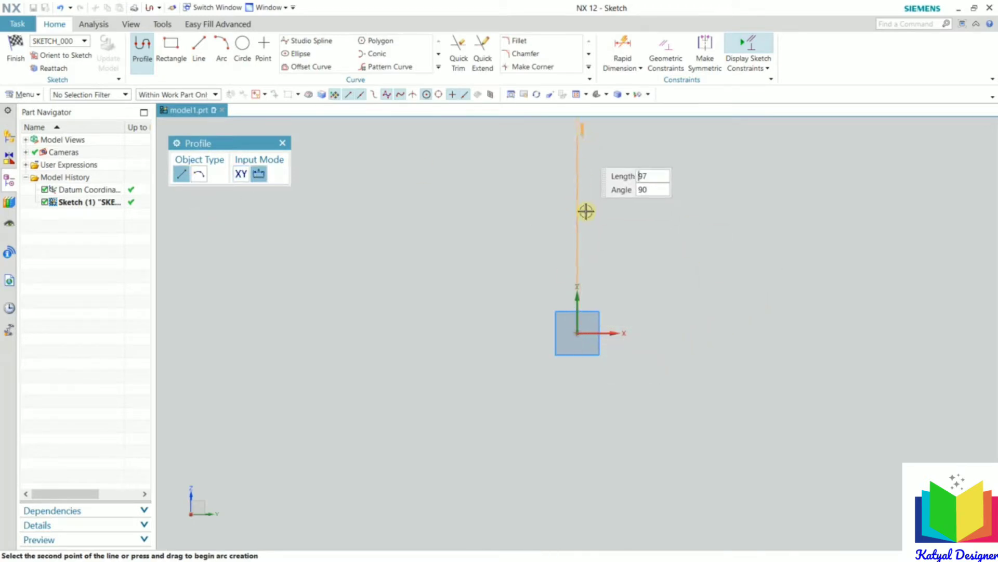
pyautogui.scroll(-3, 588, 286)
pyautogui.scroll(5, 601, 354)
pyautogui.scroll(-7, 601, 355)
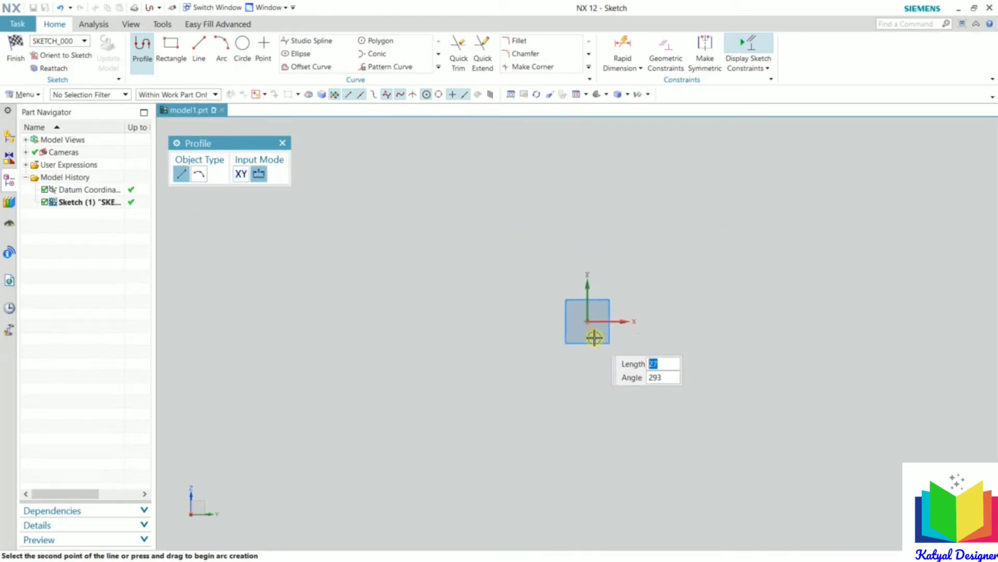
pyautogui.click(591, 133)
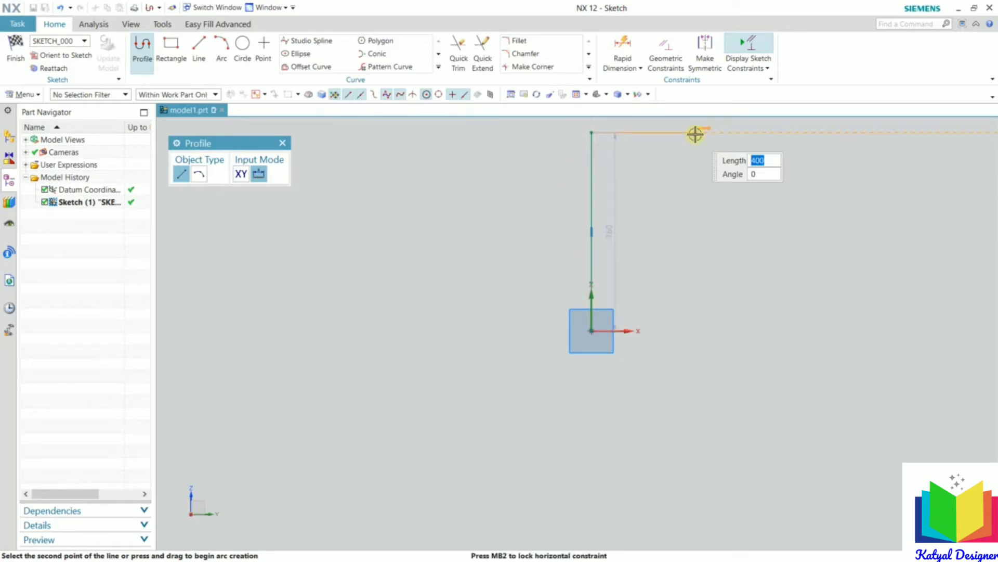
pyautogui.click(707, 133)
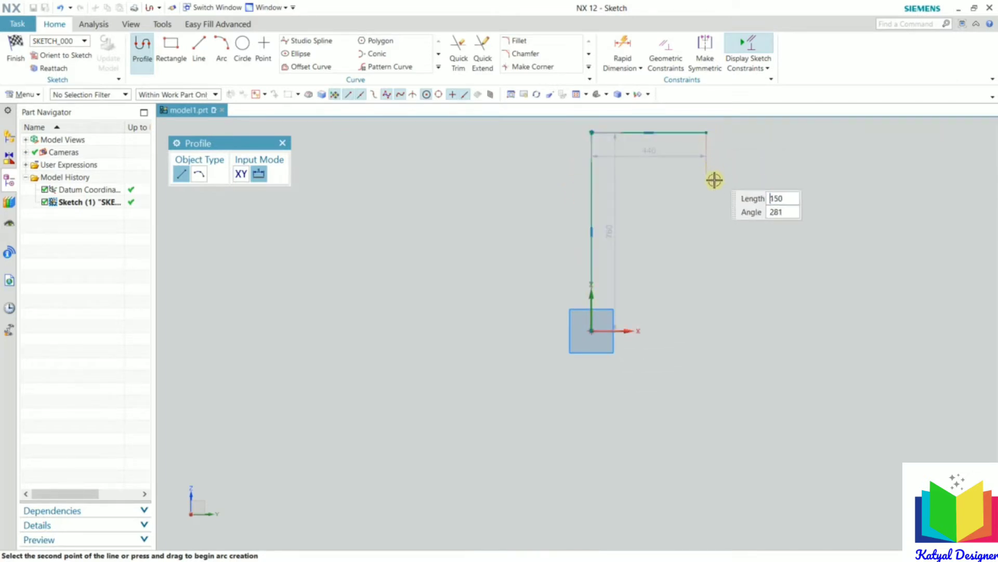
pyautogui.click(711, 187)
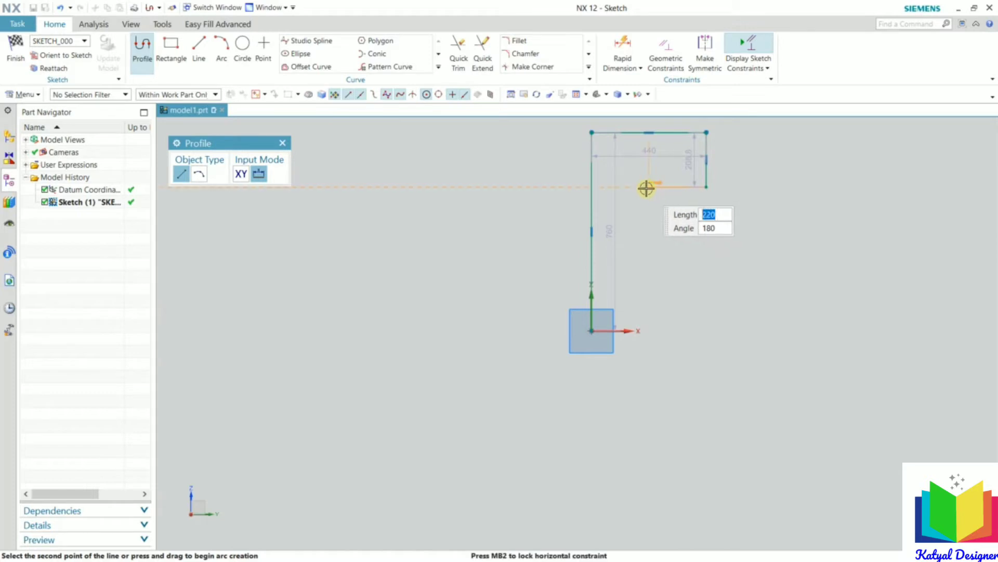
# Continue the profile with a notch about 220 mm deep and 210 mm high, close it at the origin, and finish the sketch
pyautogui.click(647, 187)
pyautogui.click(649, 241)
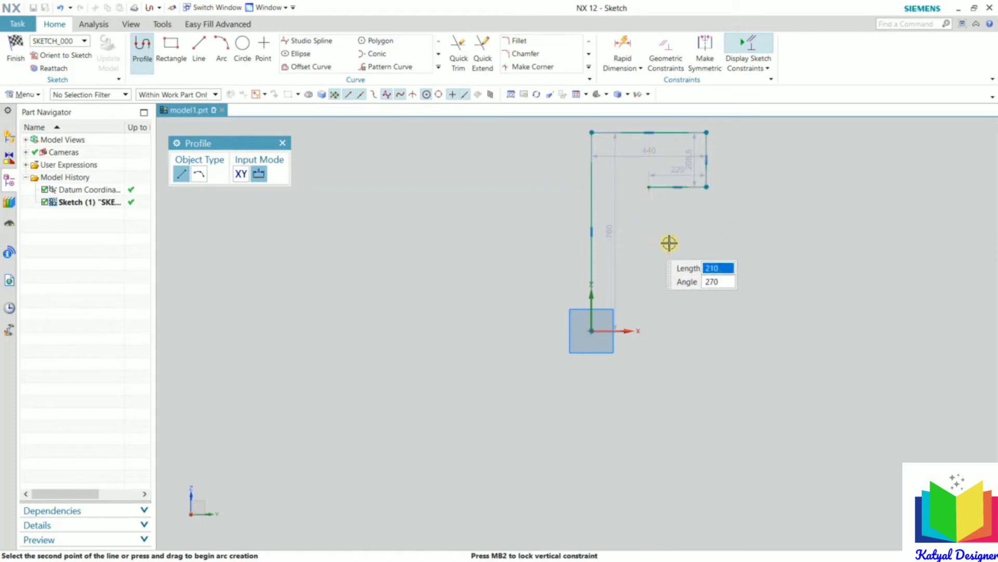
pyautogui.click(705, 241)
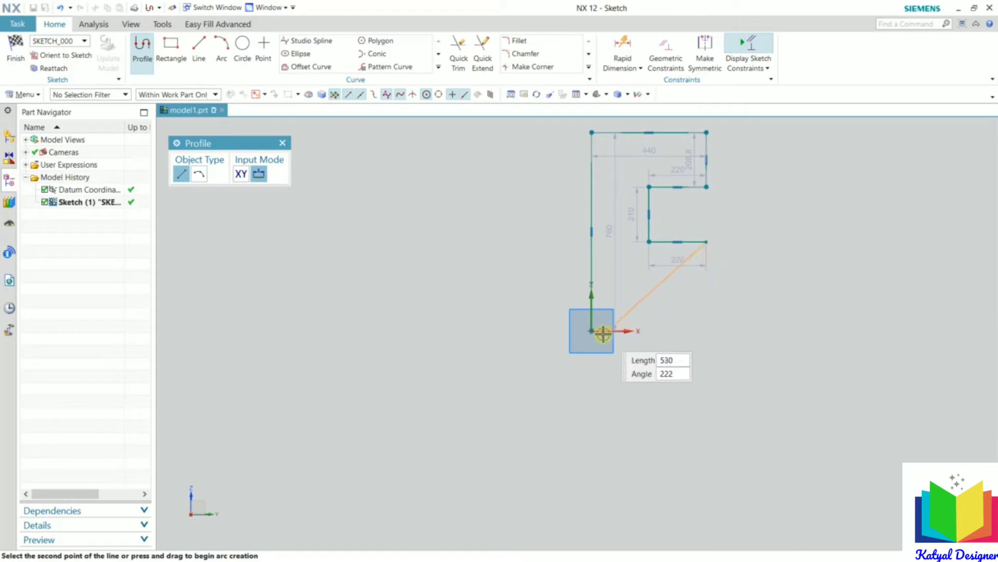
pyautogui.click(708, 330)
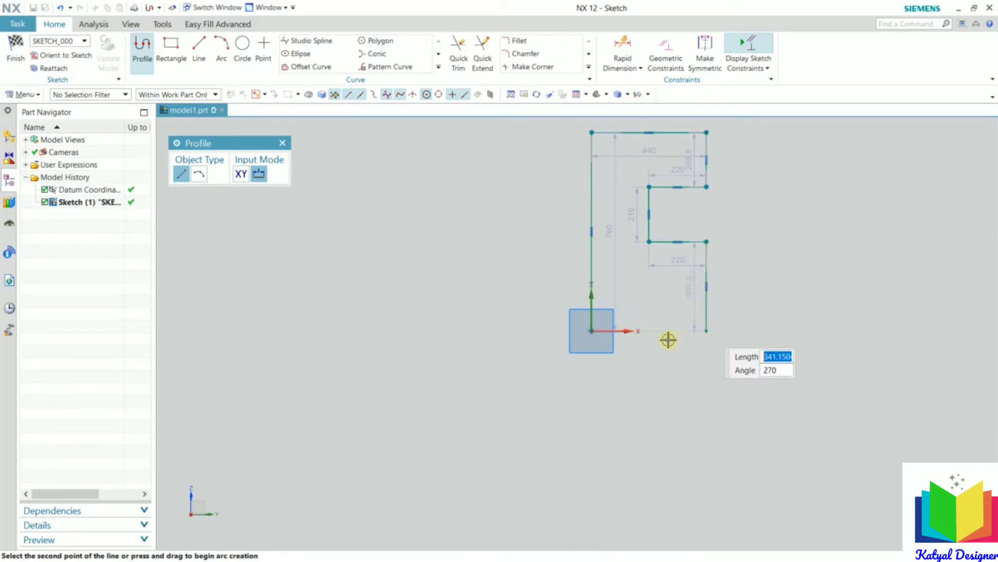
pyautogui.click(597, 331)
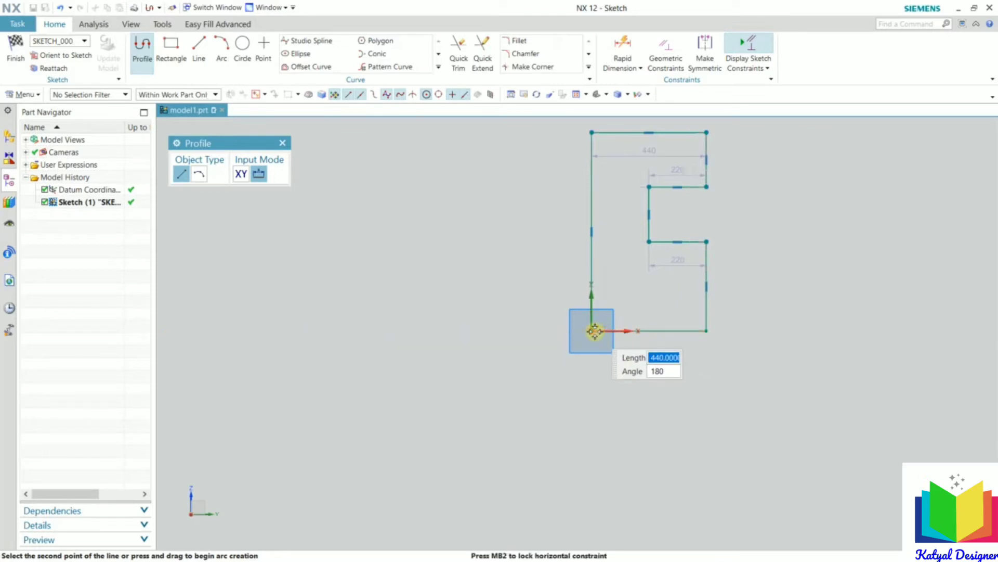
pyautogui.rightClick(654, 296)
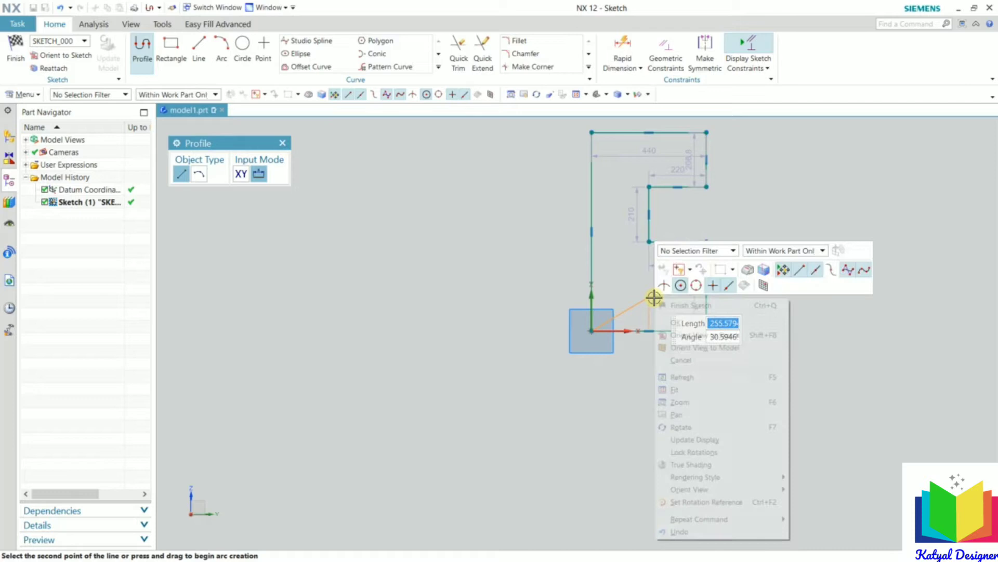
pyautogui.click(676, 321)
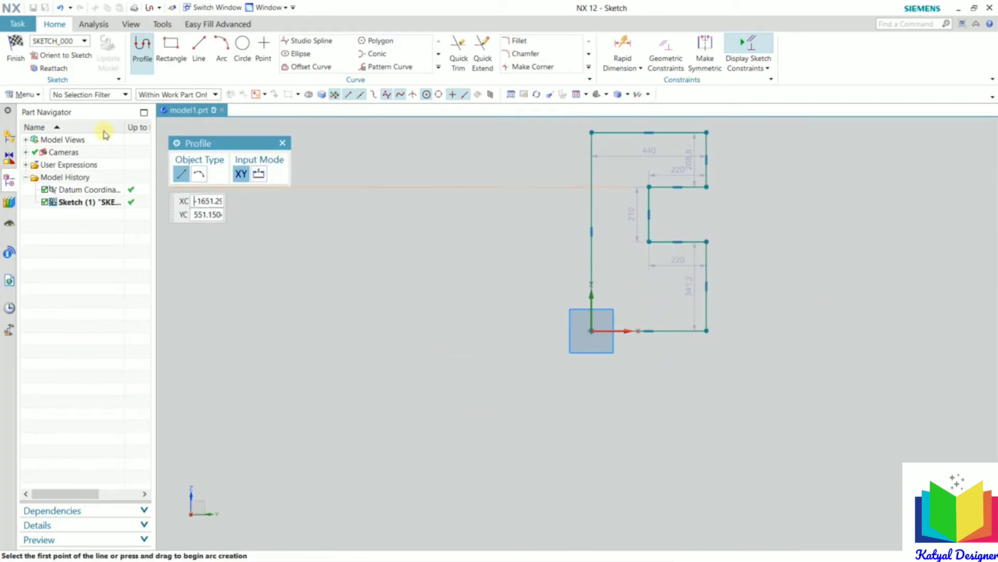
pyautogui.click(13, 58)
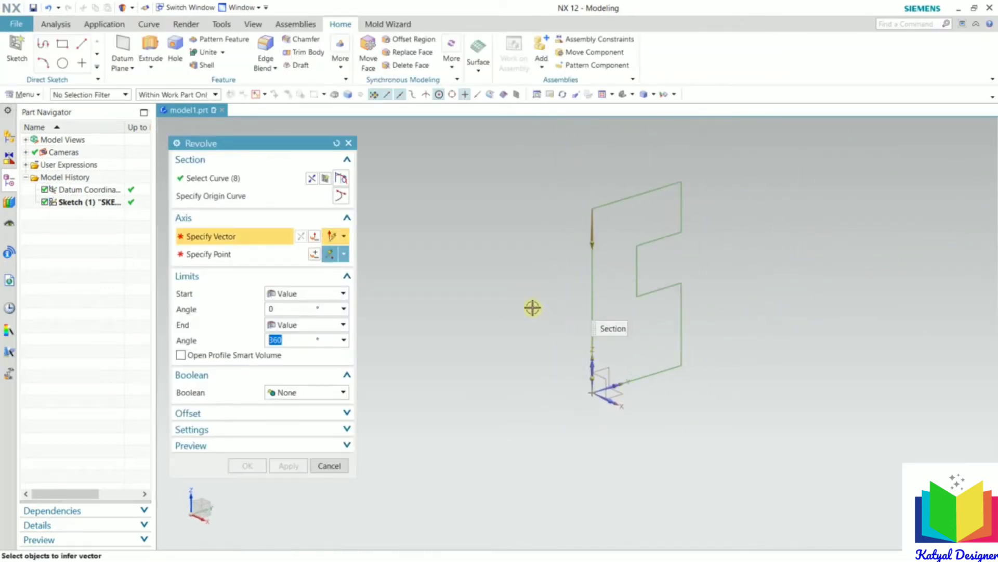
# Specify the profile's long straight edge through the origin as the revolve axis
pyautogui.moveTo(533, 307)
pyautogui.mouseDown(button='middle')
pyautogui.moveTo(548, 339)
pyautogui.moveTo(523, 321)
pyautogui.moveTo(518, 296)
pyautogui.mouseUp(button='middle')
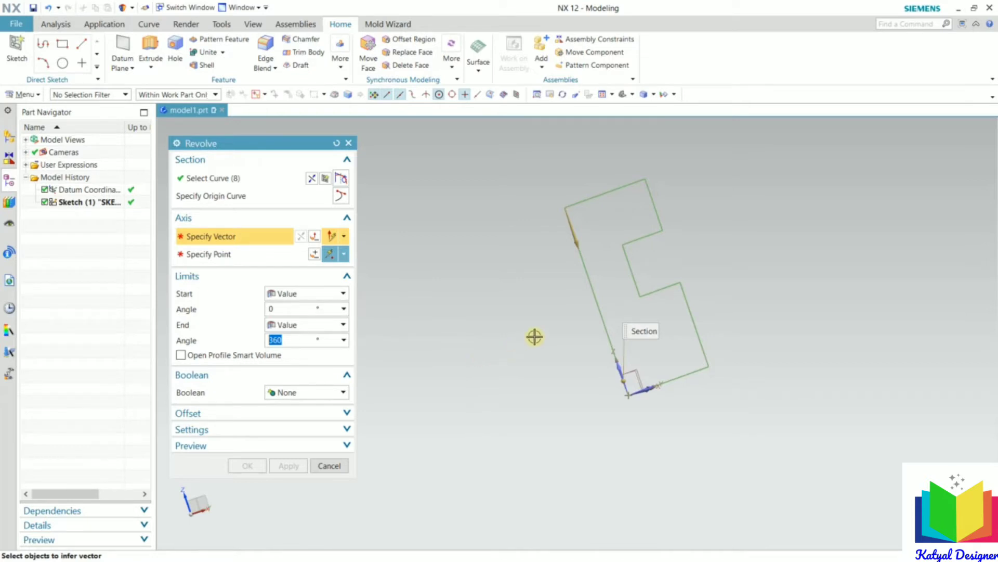
pyautogui.click(588, 283)
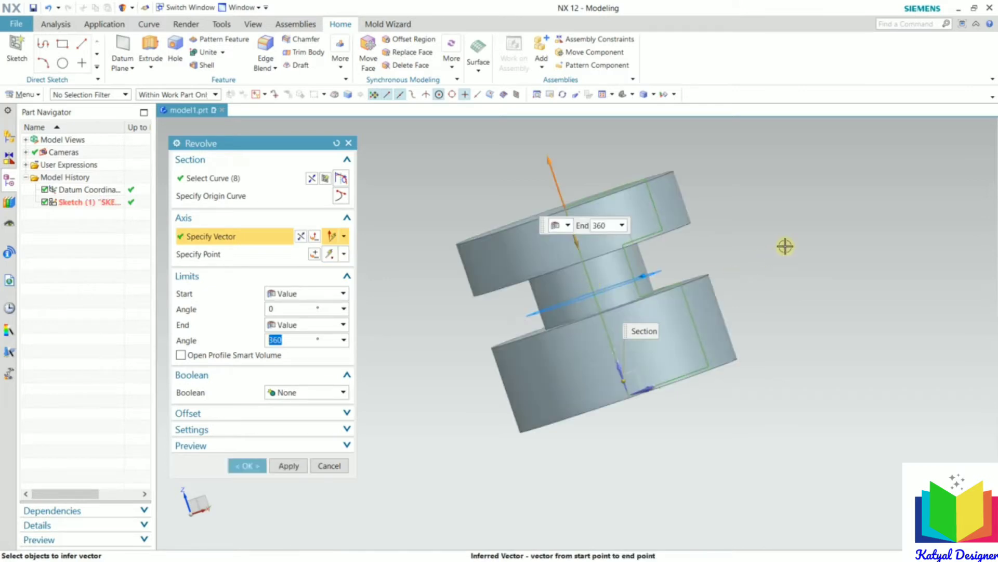
pyautogui.moveTo(785, 246); pyautogui.dragTo(806, 292, button='middle')
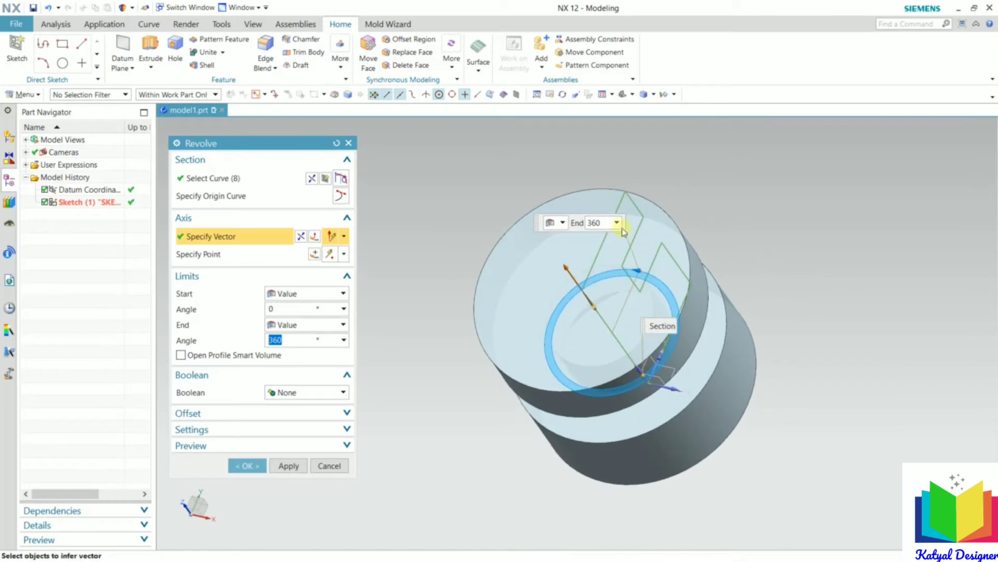
pyautogui.scroll(-3, 624, 232)
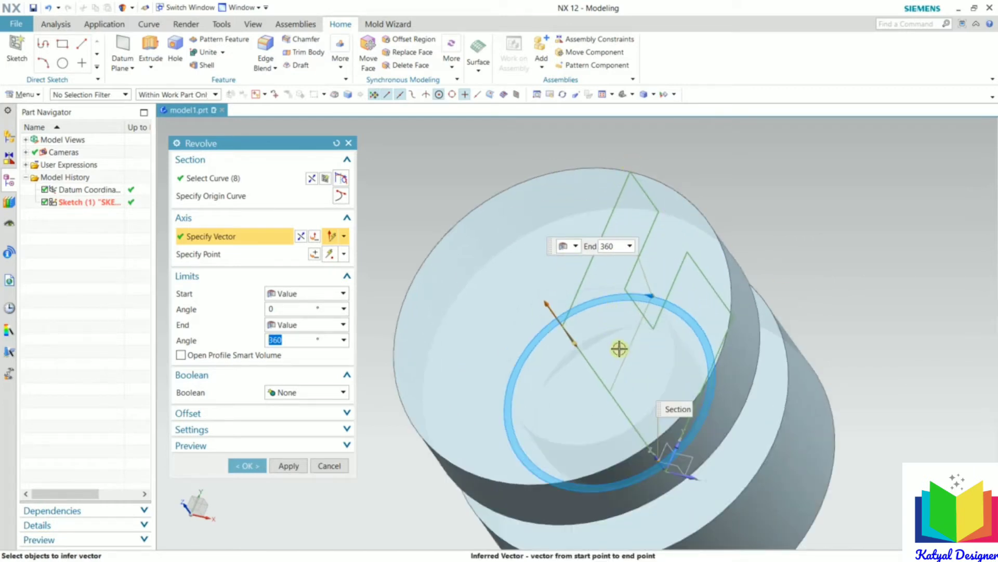
pyautogui.scroll(3, 657, 281)
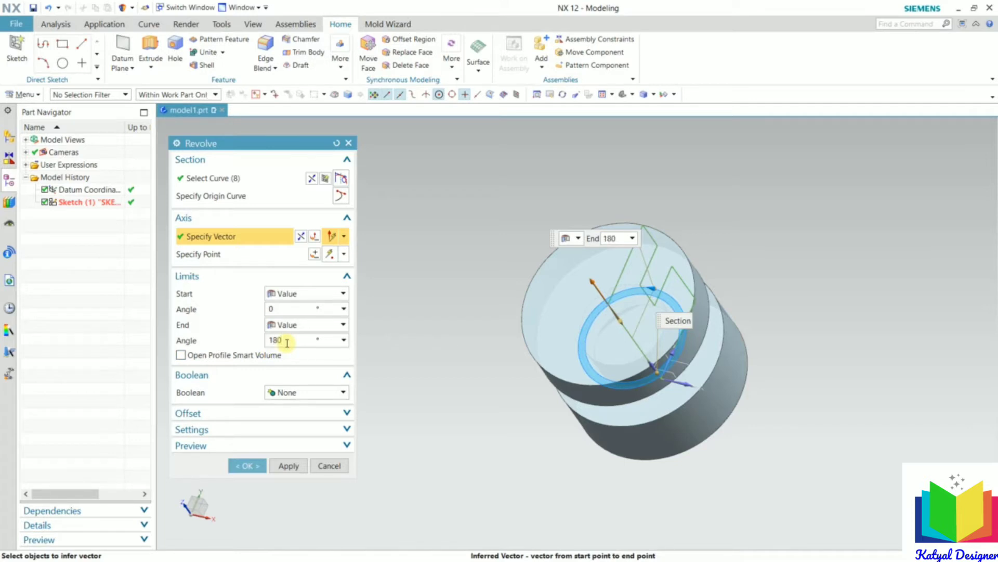
# Set the revolve's end angle to 180° with the end limit as Value and create the half-revolved solid
pyautogui.press('Return')
pyautogui.moveTo(439, 329); pyautogui.dragTo(338, 322, button='middle')
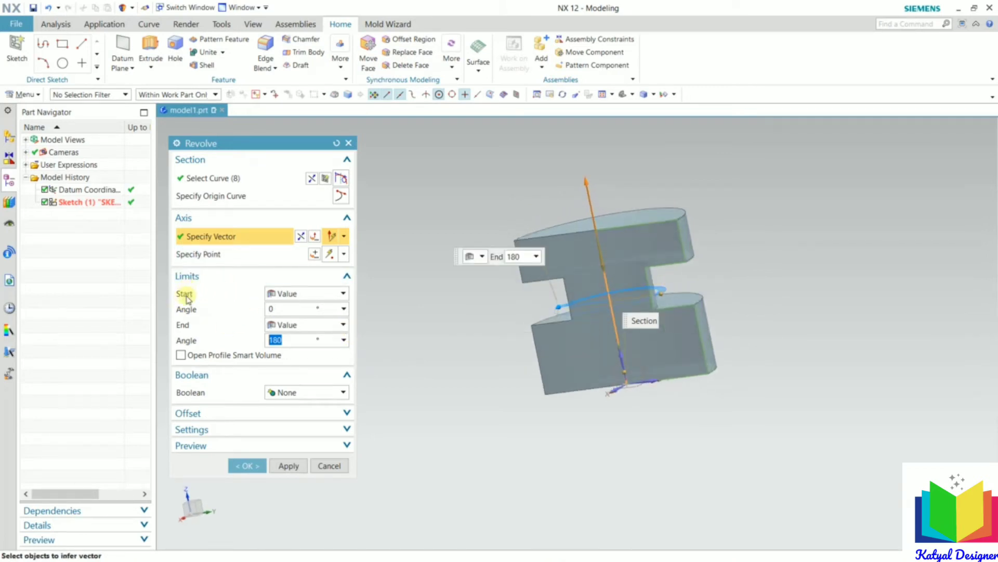
pyautogui.click(342, 325)
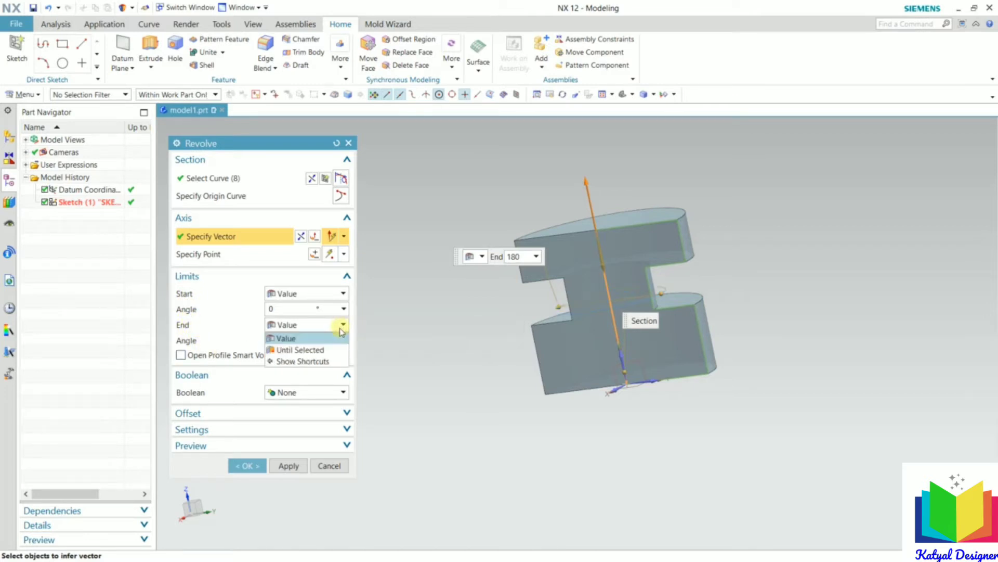
pyautogui.click(287, 338)
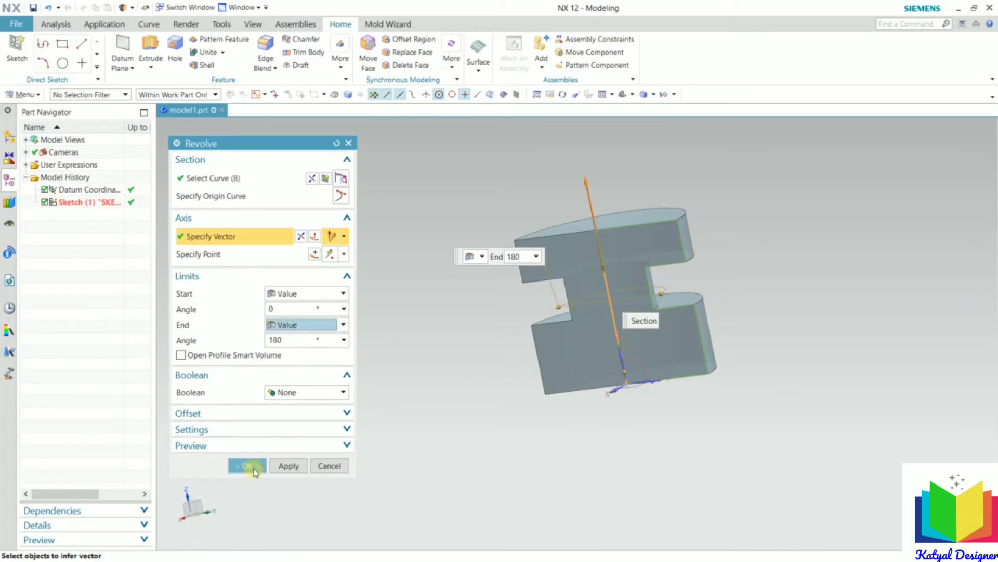
pyautogui.click(247, 465)
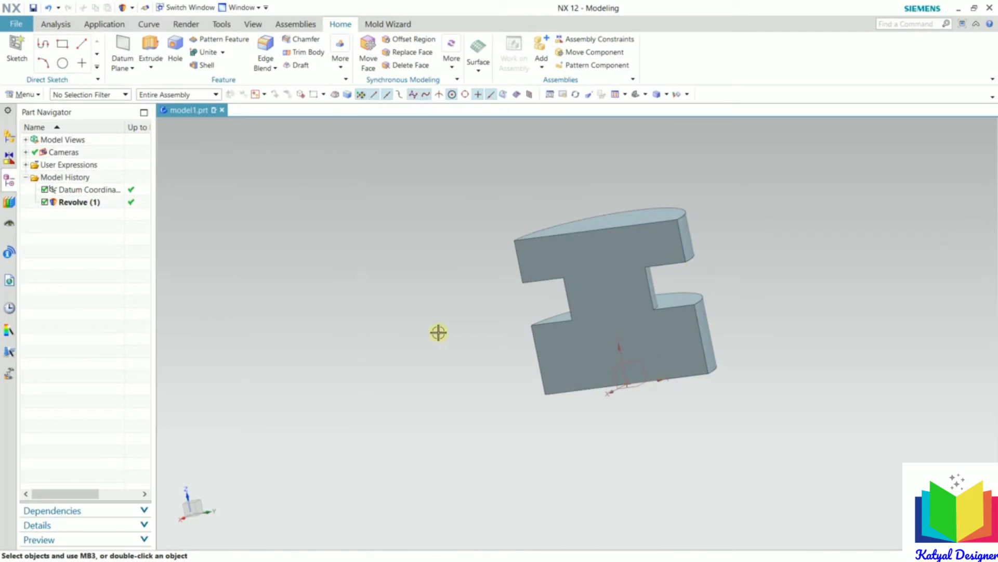
# Edit the revolve feature to use the profile's 440 mm upper horizontal edge as its axis
pyautogui.moveTo(423, 324); pyautogui.dragTo(452, 328, button='middle')
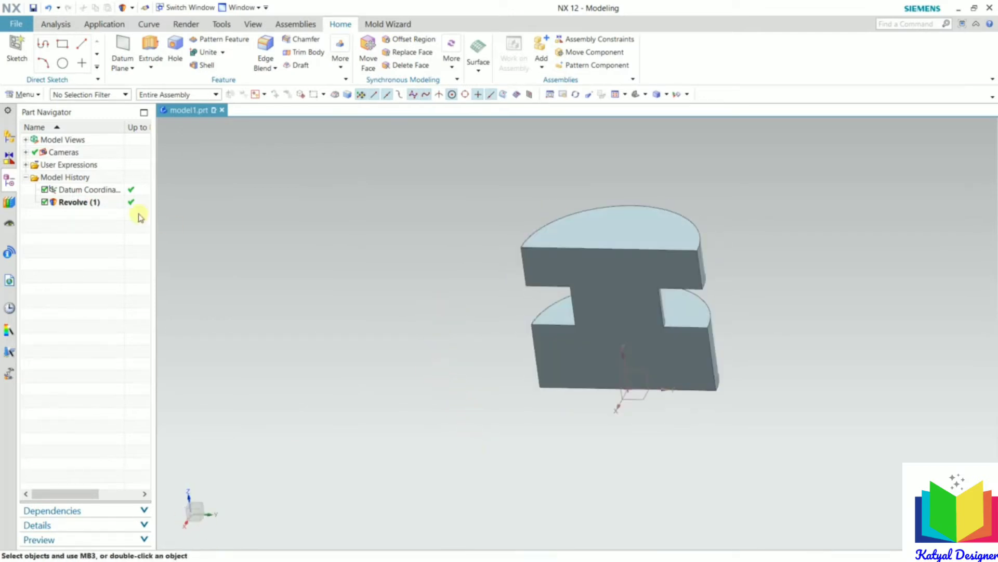
pyautogui.click(73, 202)
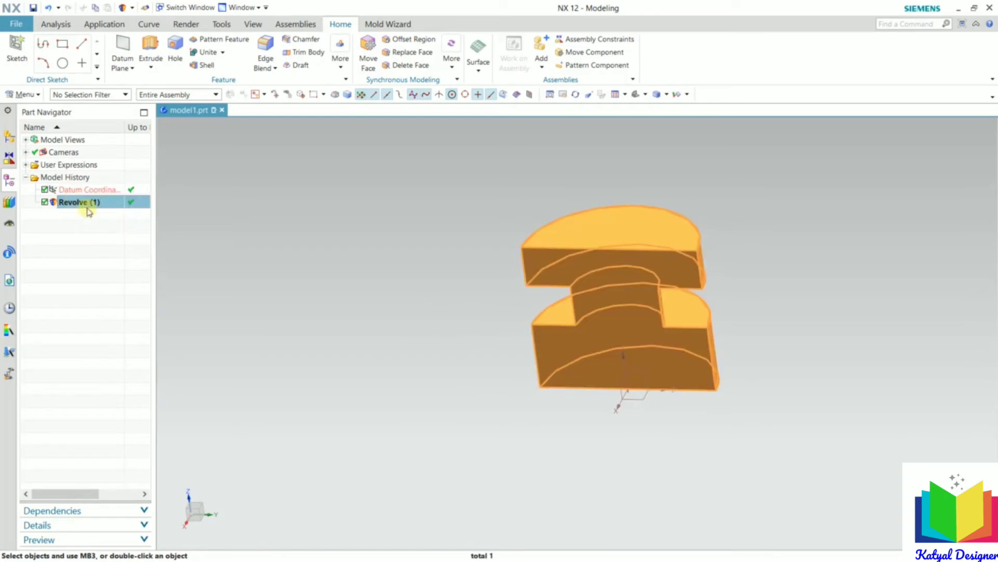
pyautogui.doubleClick(83, 203)
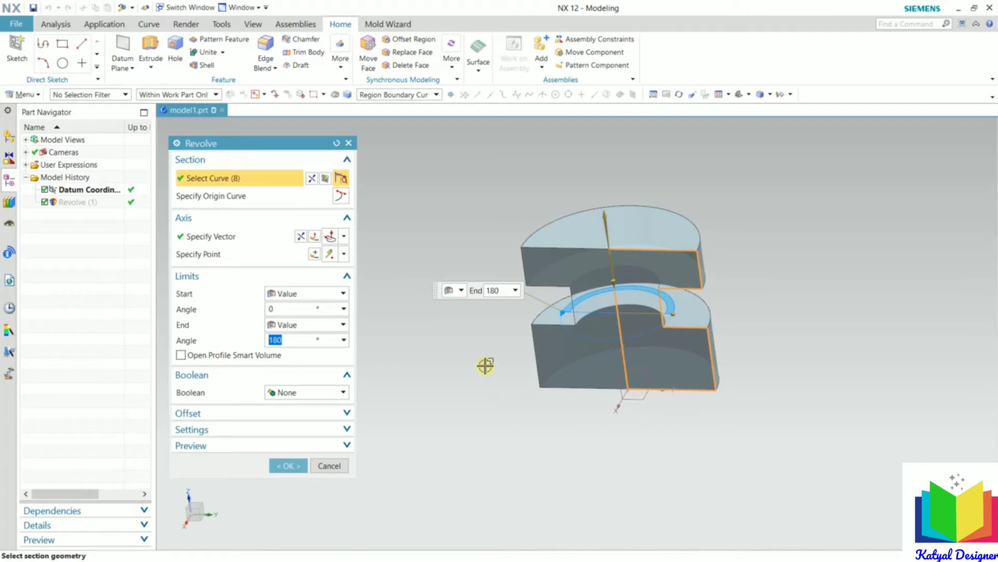
pyautogui.click(264, 238)
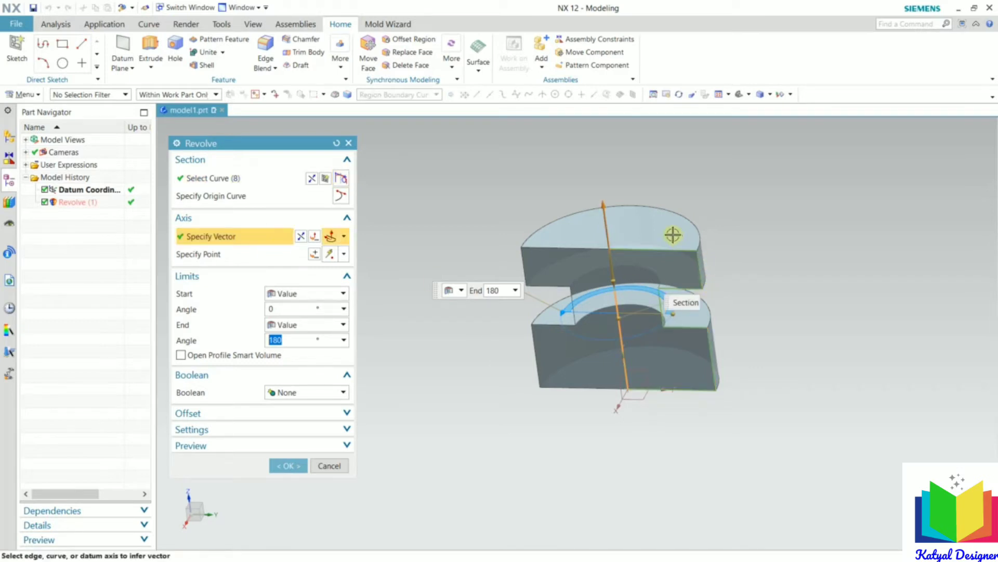
pyautogui.scroll(-4, 662, 233)
pyautogui.scroll(7, 644, 233)
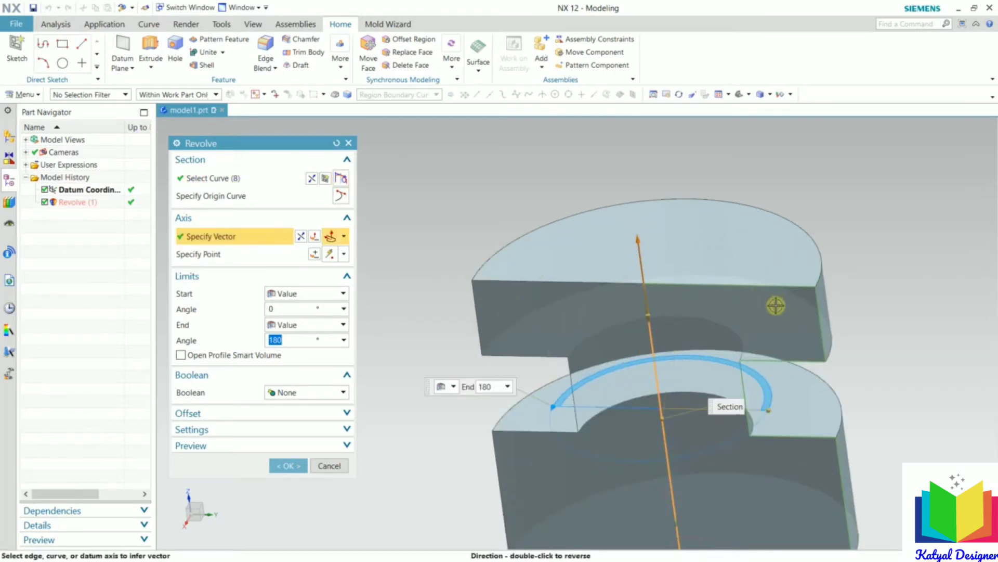
pyautogui.click(761, 283)
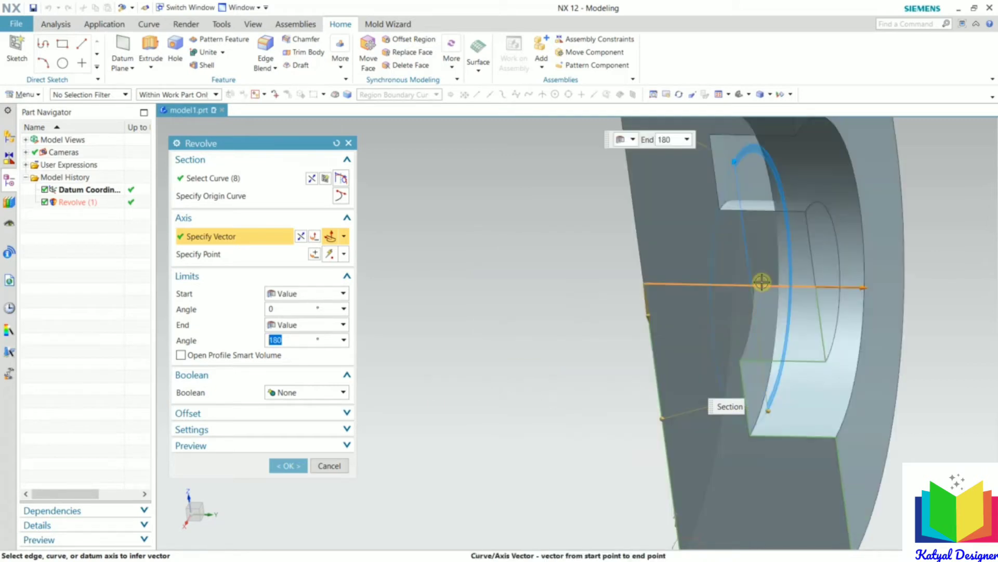
pyautogui.moveTo(853, 295); pyautogui.dragTo(847, 254, button='middle')
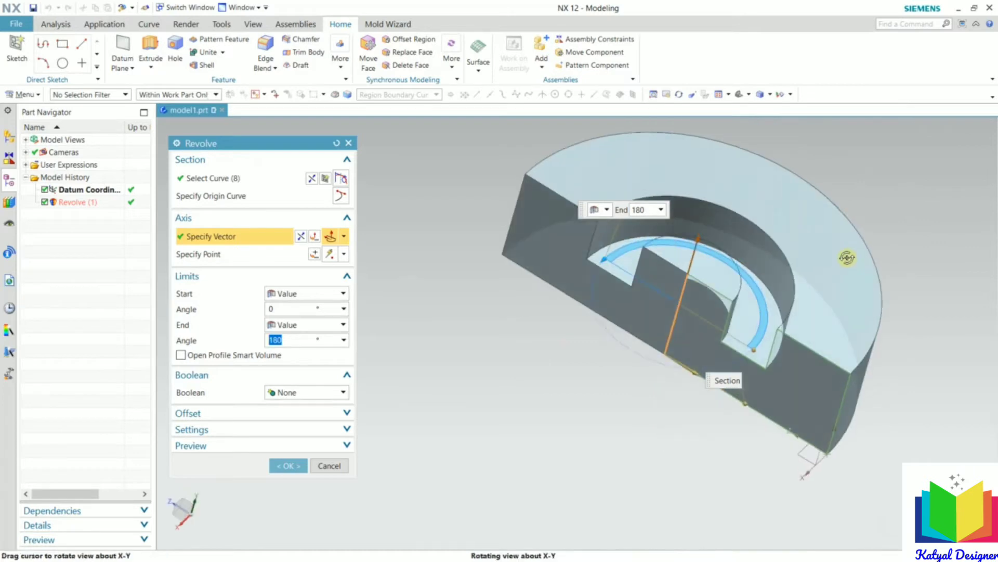
pyautogui.click(287, 465)
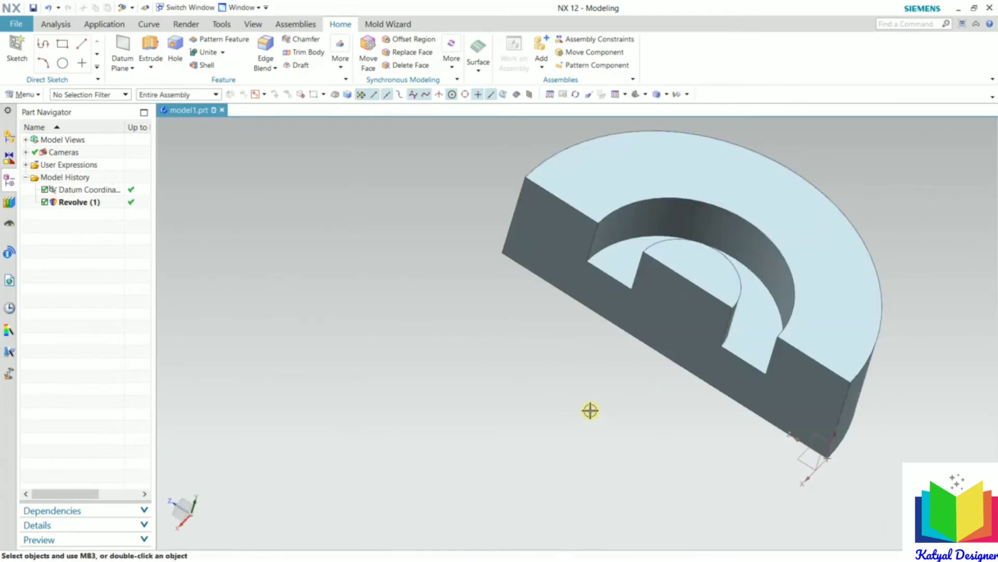
# Edit the revolve again and specify the profile's long straight edge through the origin as its axis
pyautogui.moveTo(591, 411); pyautogui.dragTo(769, 374, button='middle')
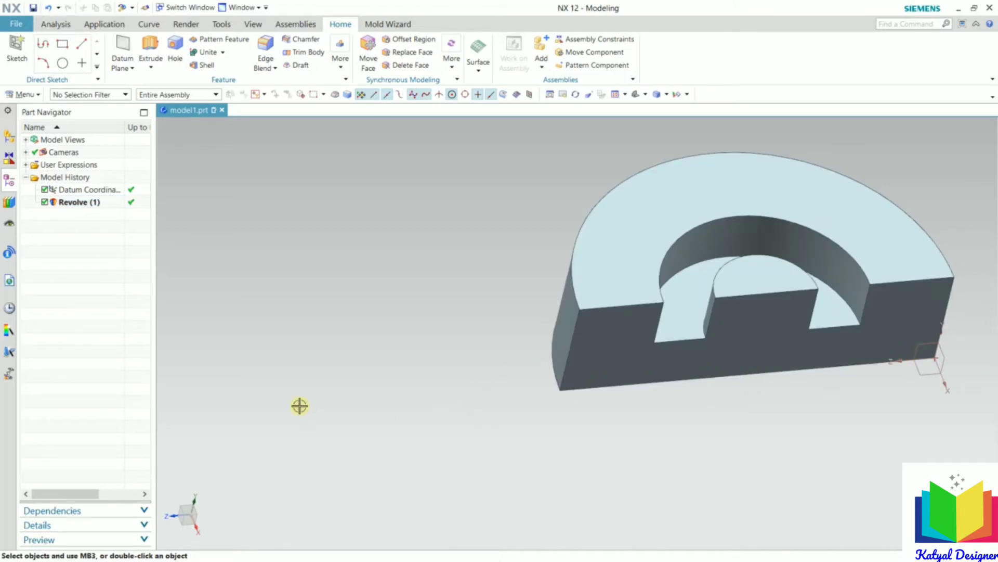
pyautogui.scroll(-2, 299, 400)
pyautogui.moveTo(298, 395); pyautogui.dragTo(390, 413, button='middle')
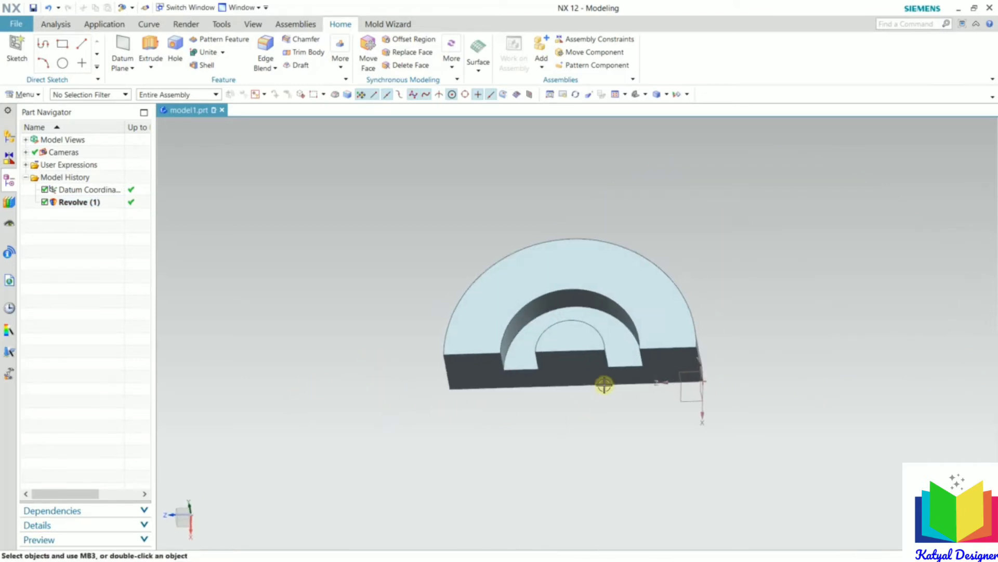
pyautogui.scroll(-2, 603, 383)
pyautogui.scroll(5, 619, 390)
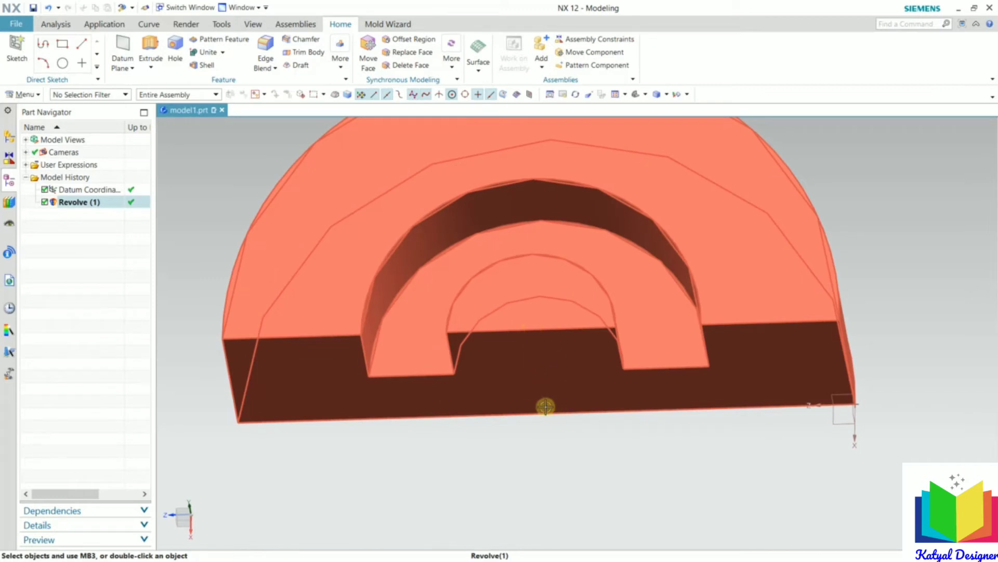
pyautogui.moveTo(597, 392); pyautogui.dragTo(395, 261, button='middle')
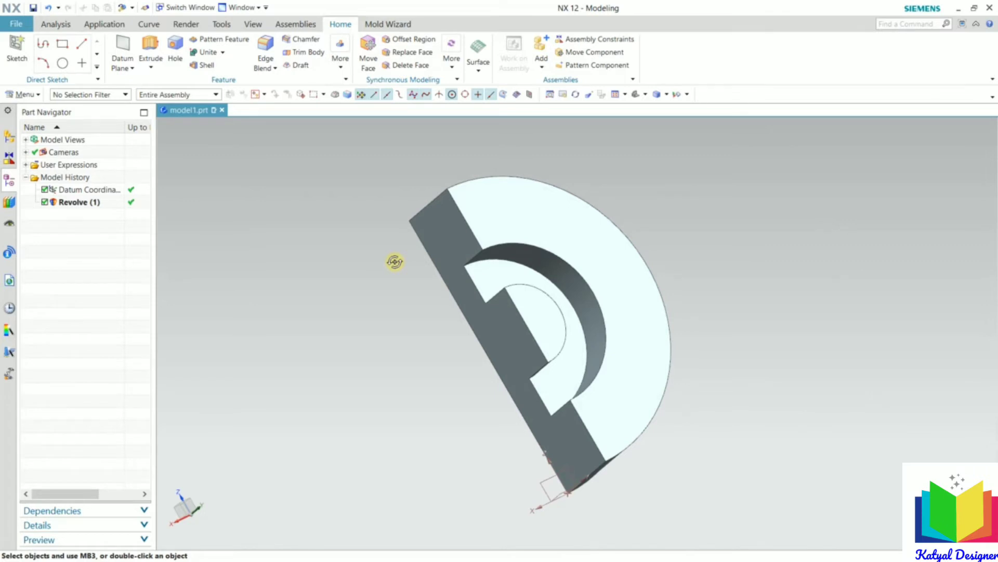
pyautogui.doubleClick(74, 202)
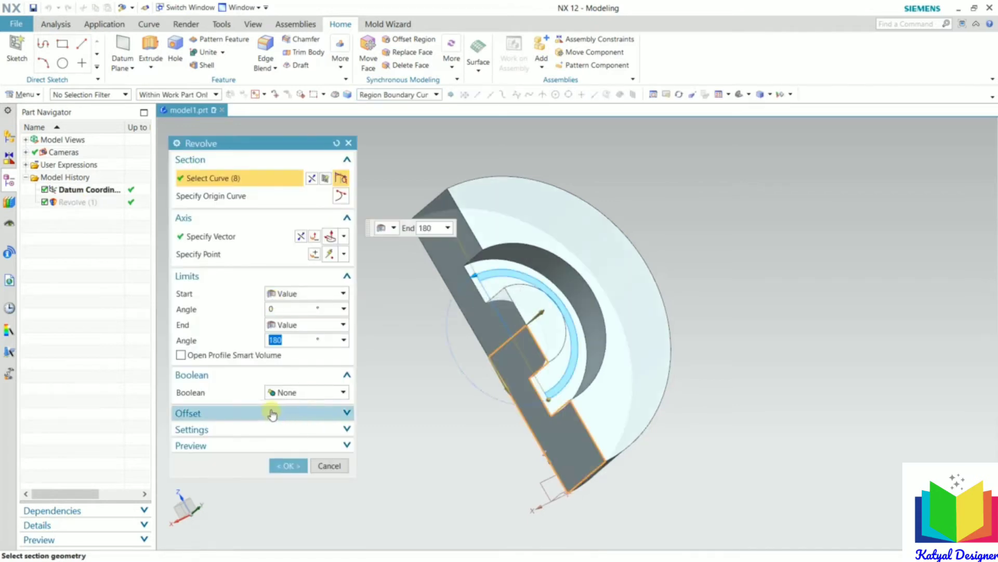
pyautogui.click(307, 392)
pyautogui.click(307, 392)
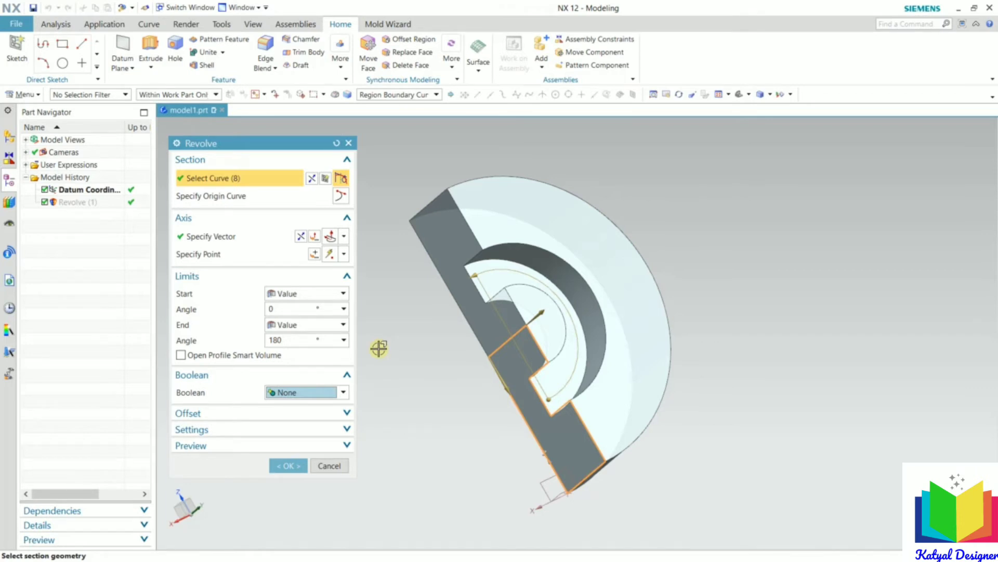
pyautogui.click(263, 238)
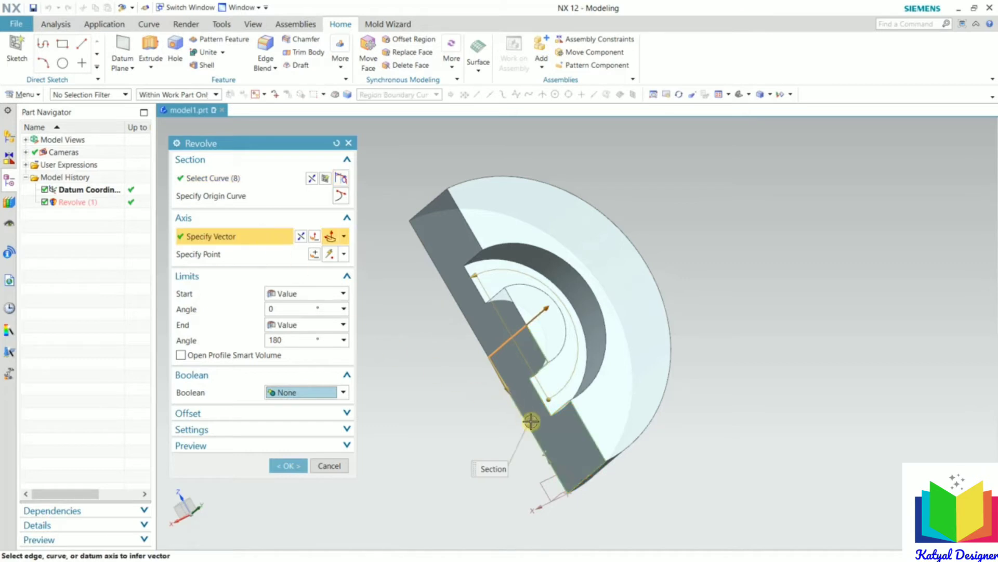
pyautogui.click(519, 410)
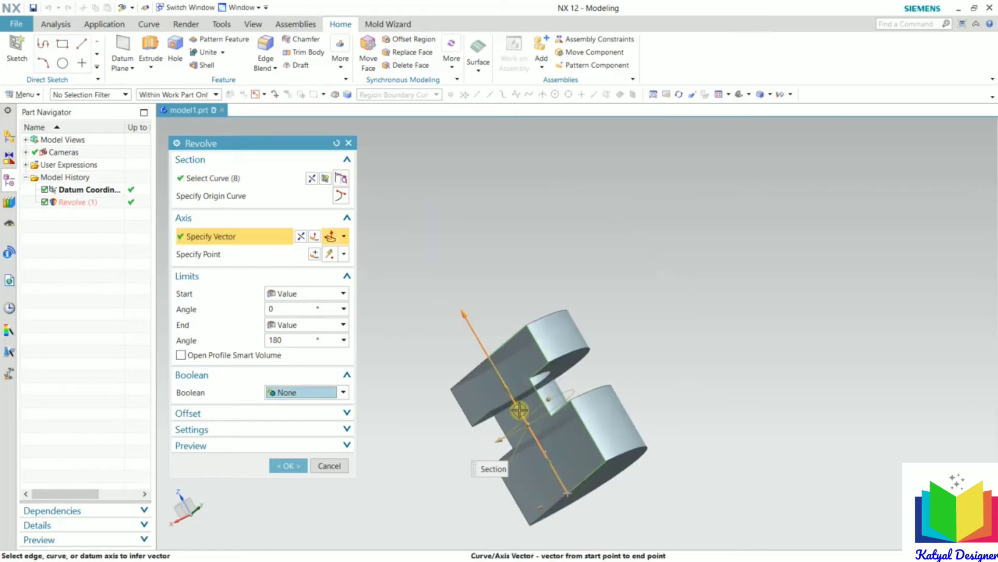
pyautogui.moveTo(556, 354); pyautogui.dragTo(583, 400, button='middle')
pyautogui.click(288, 466)
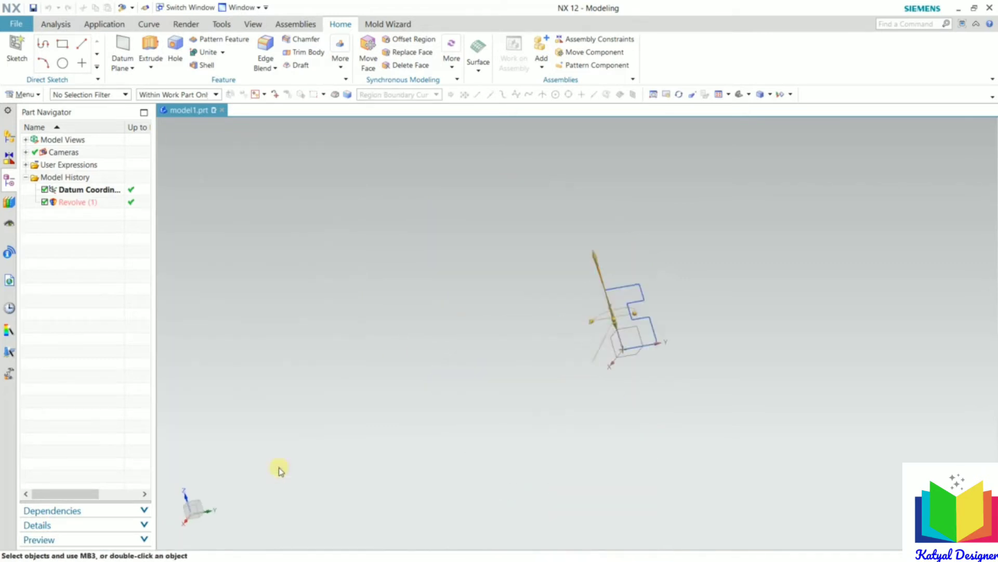
# Start a second Revolve and open a section sketch on the flat cut face of the half-revolved body
pyautogui.scroll(-4, 658, 300)
pyautogui.scroll(8, 656, 308)
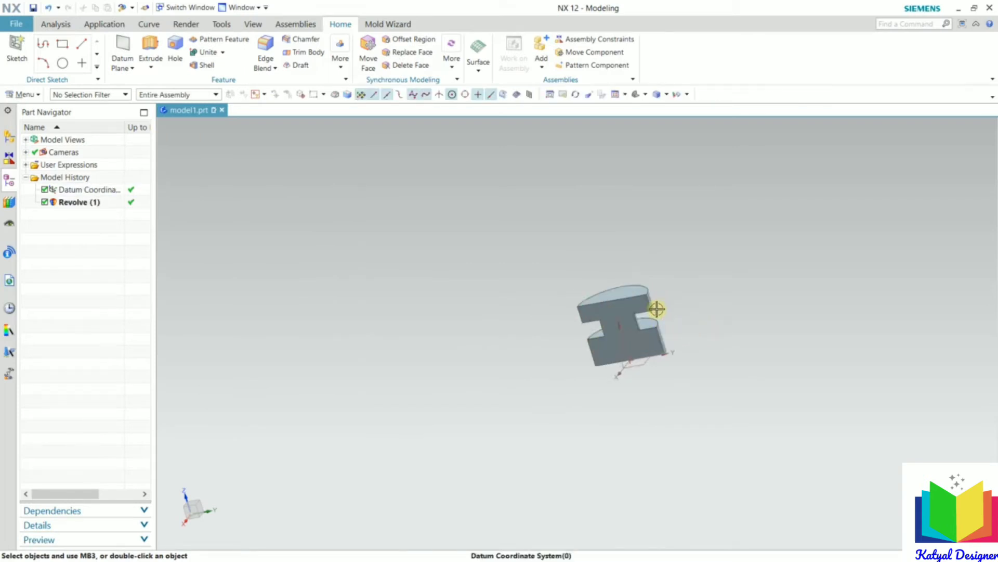
pyautogui.moveTo(649, 312); pyautogui.dragTo(681, 267, button='middle')
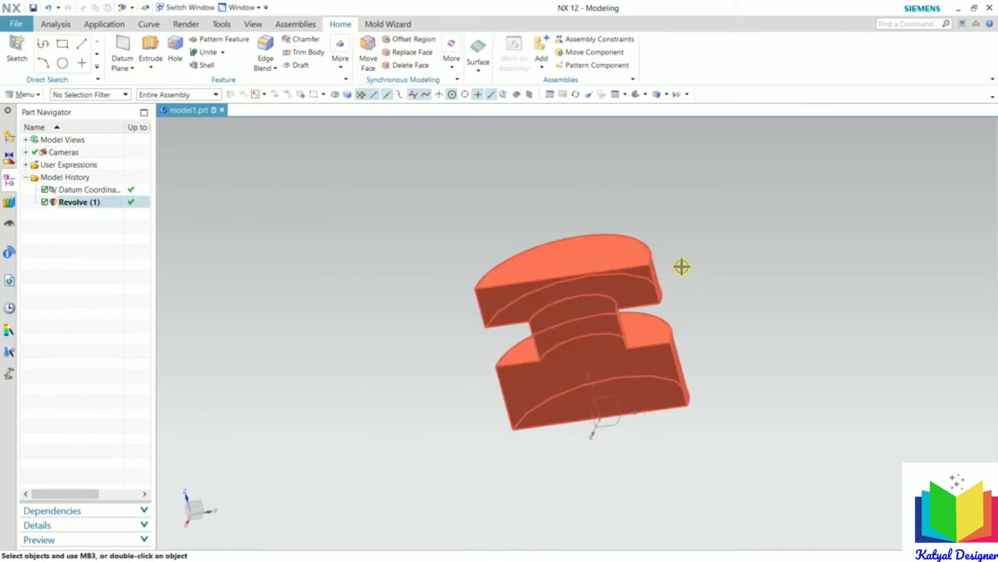
pyautogui.click(151, 67)
pyautogui.click(158, 95)
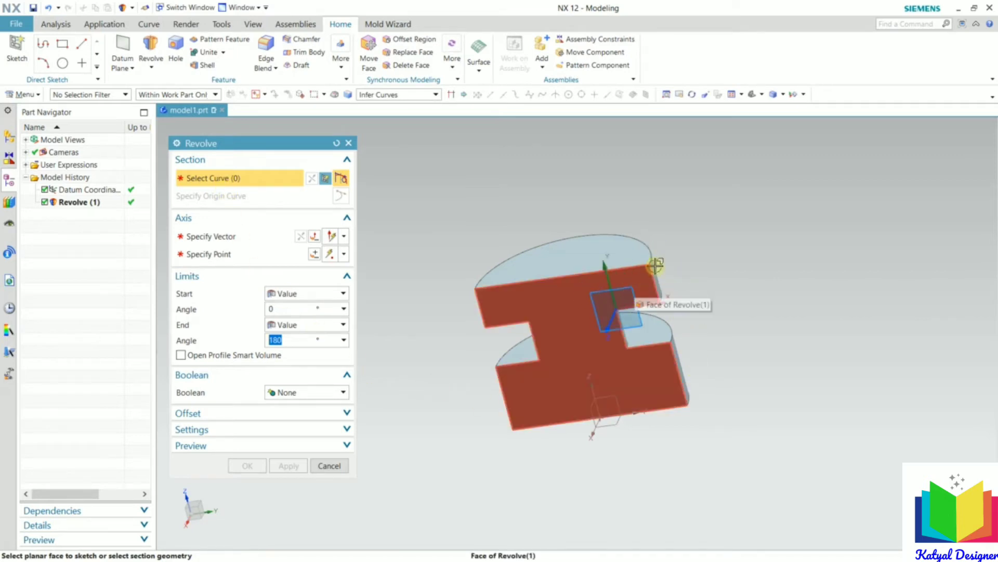
pyautogui.click(574, 294)
pyautogui.click(676, 306)
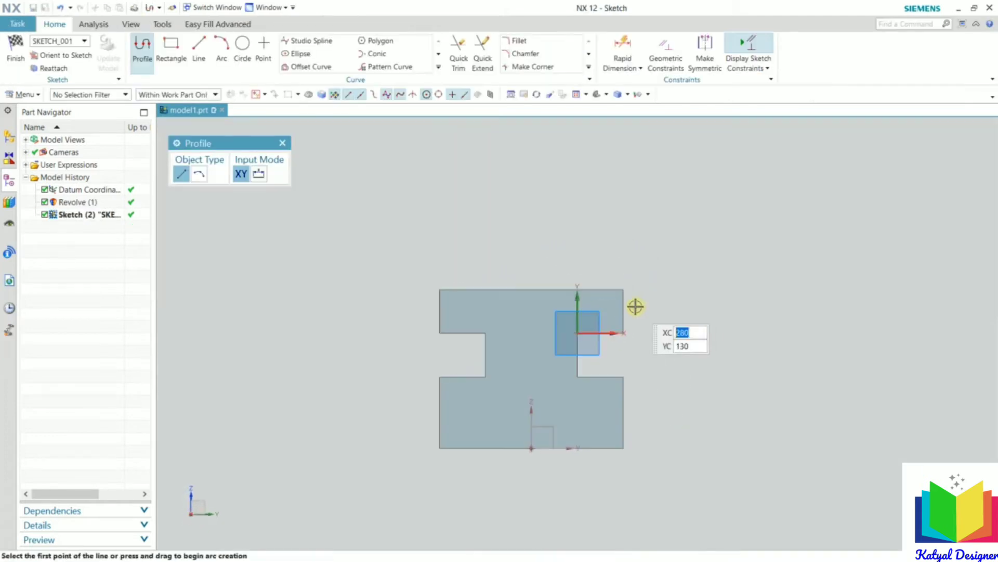
# Sketch a rectangle extending inward from the upper flange's outer vertical edge and finish the sketch
pyautogui.scroll(5, 606, 314)
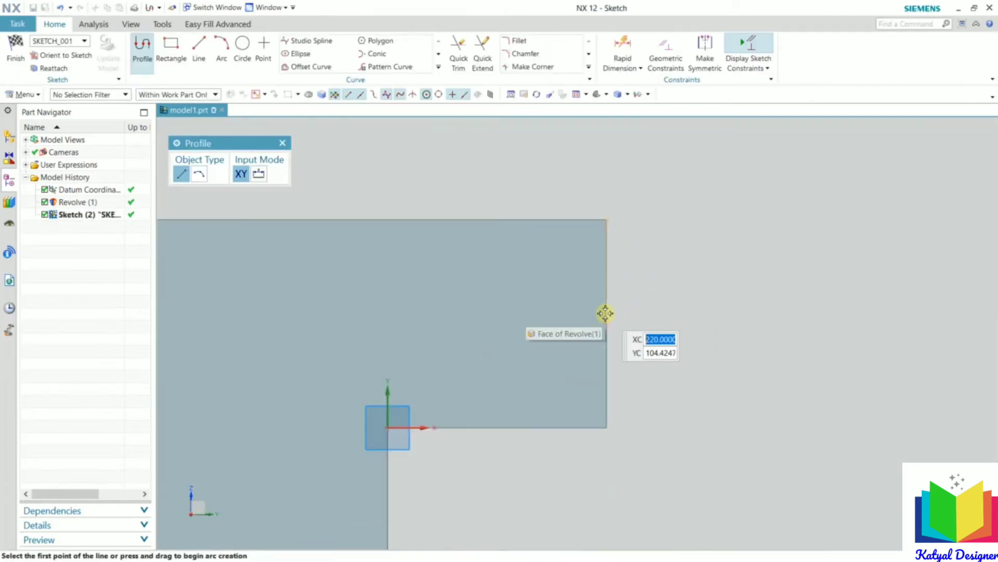
pyautogui.click(175, 58)
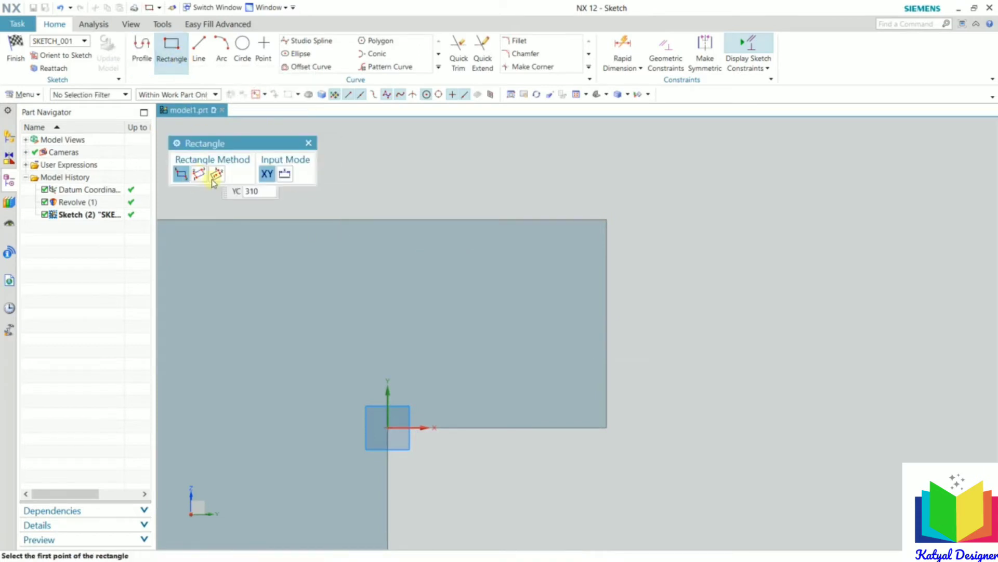
pyautogui.click(606, 266)
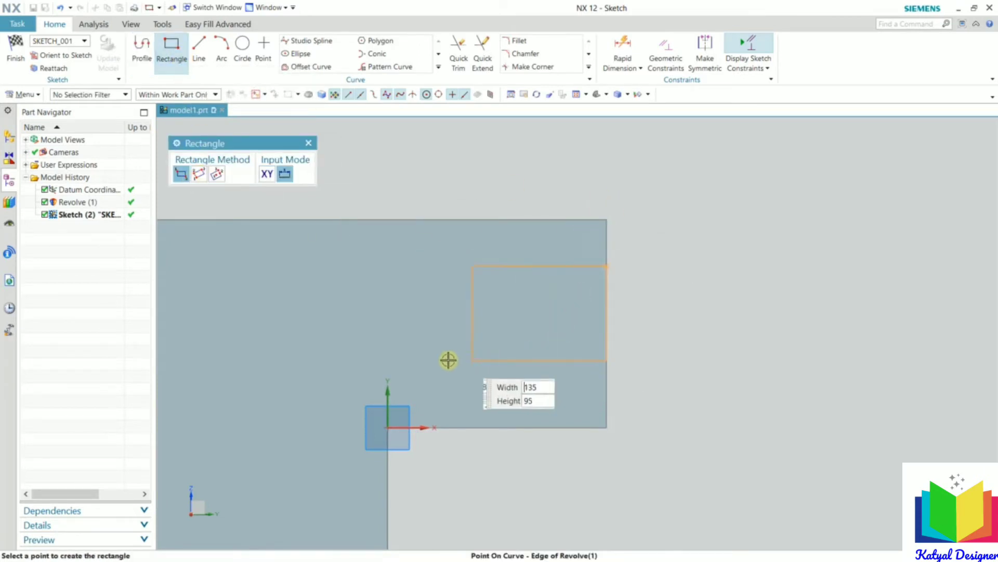
pyautogui.click(468, 350)
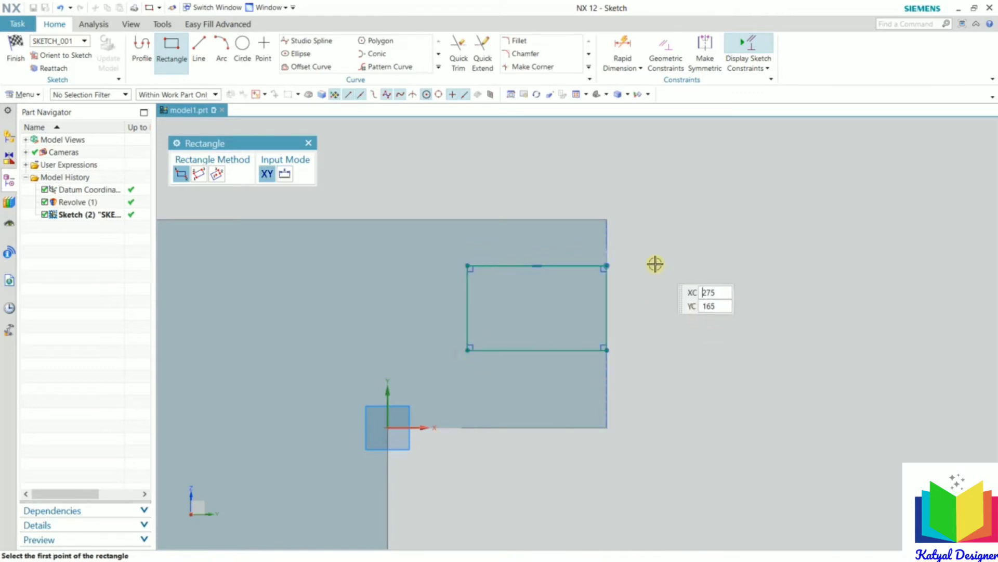
pyautogui.click(12, 54)
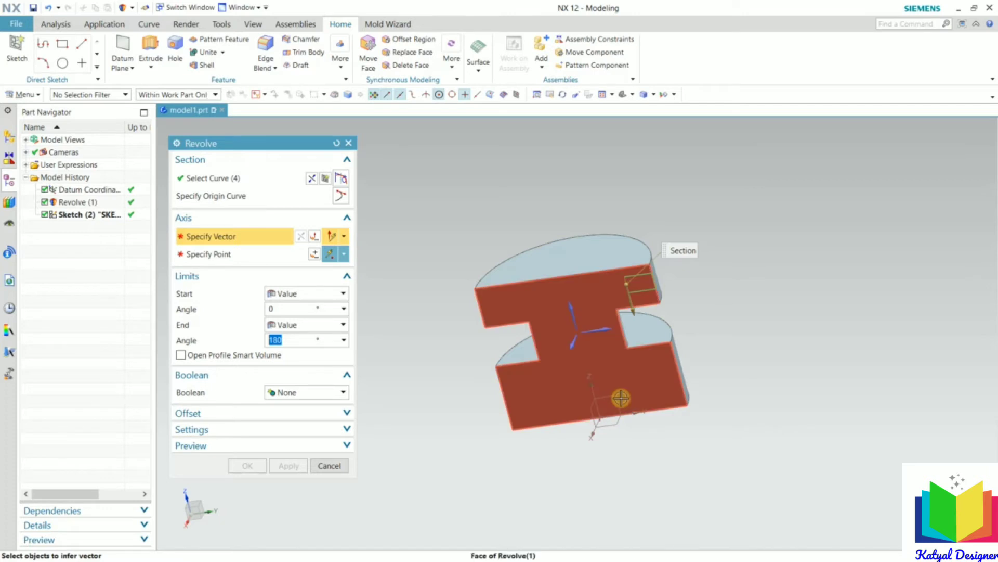
# Specify the datum coordinate system's Z axis as the revolve axis and set the Boolean to Subtract
pyautogui.scroll(3, 624, 400)
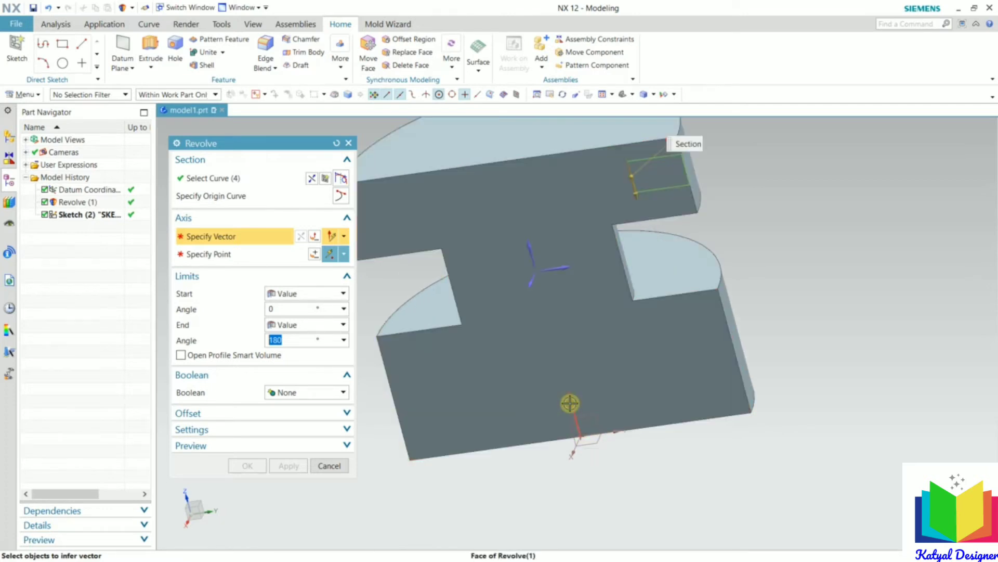
pyautogui.click(573, 403)
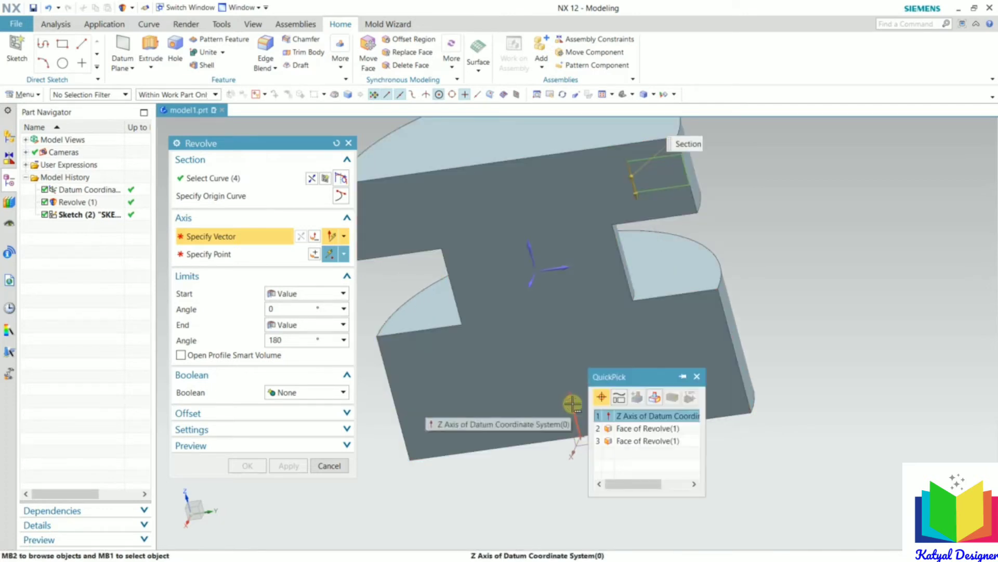
pyautogui.click(643, 416)
pyautogui.scroll(-5, 624, 385)
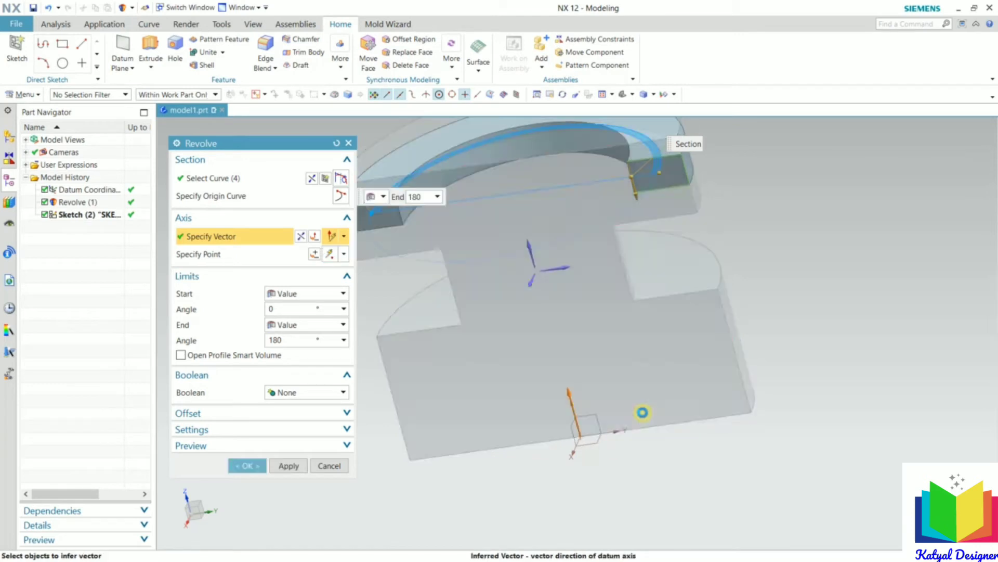
pyautogui.click(312, 393)
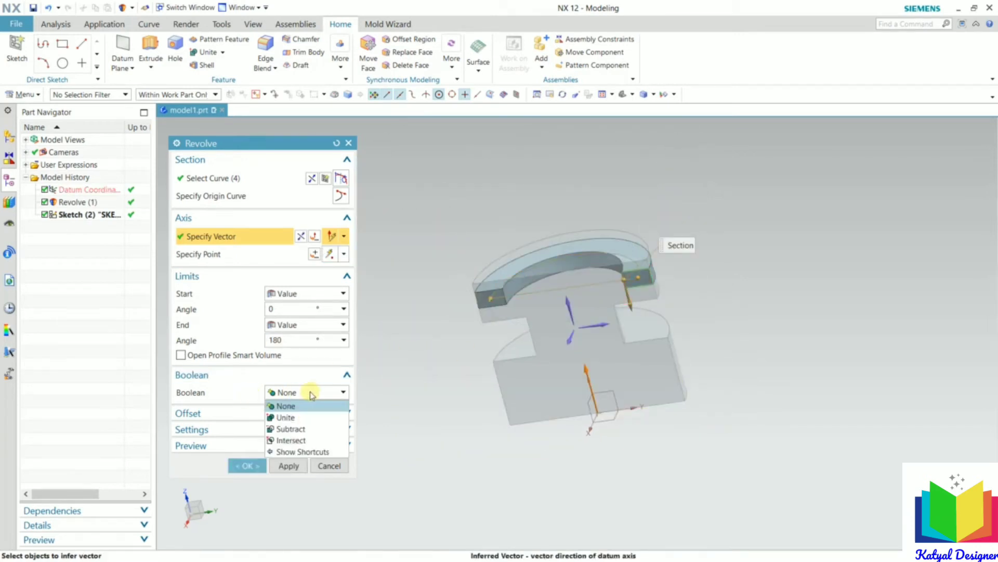
pyautogui.click(306, 430)
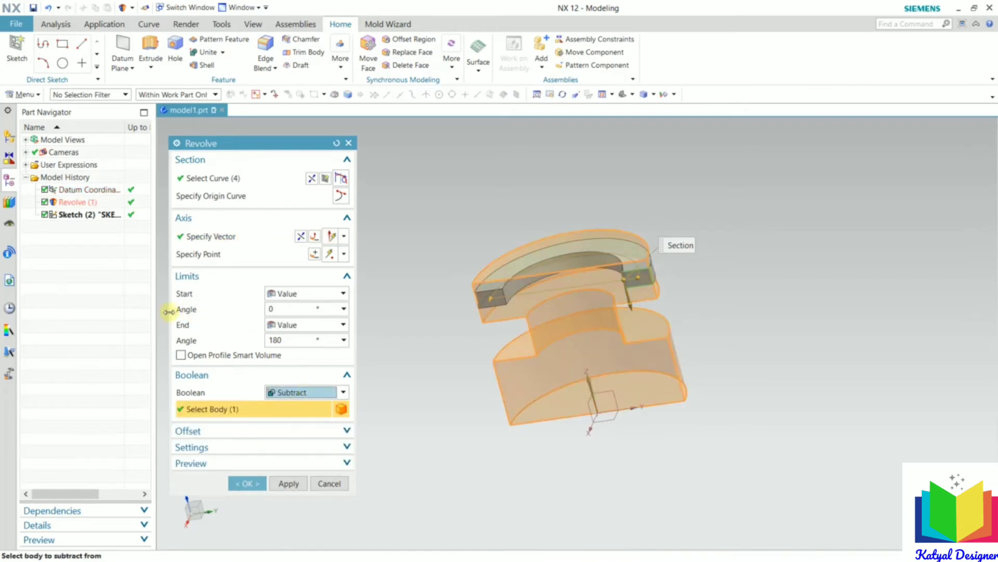
# Try Until Selected with the body's flat cut face as the end limit, and switch the limit back to Value
pyautogui.click(281, 325)
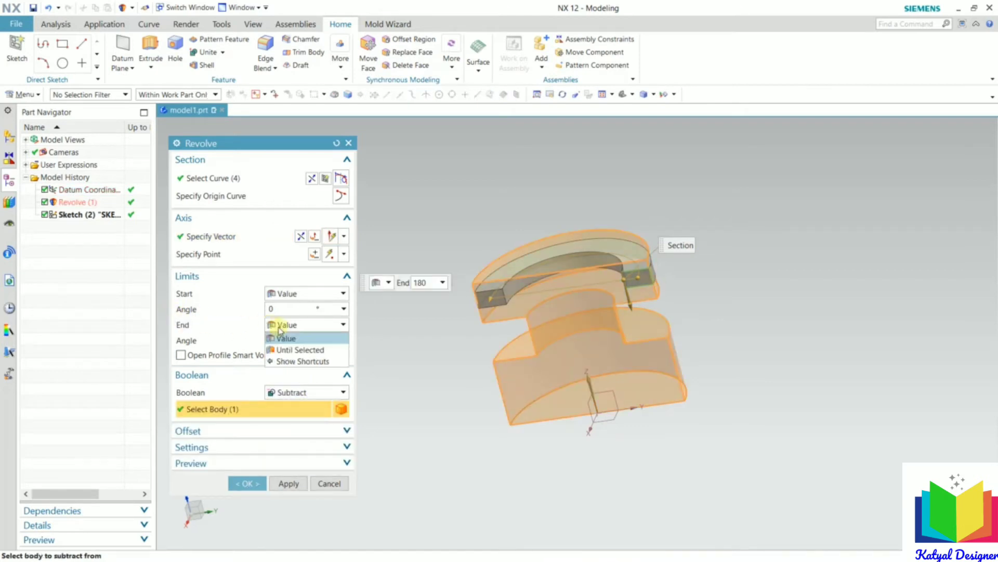
pyautogui.click(302, 353)
pyautogui.click(509, 313)
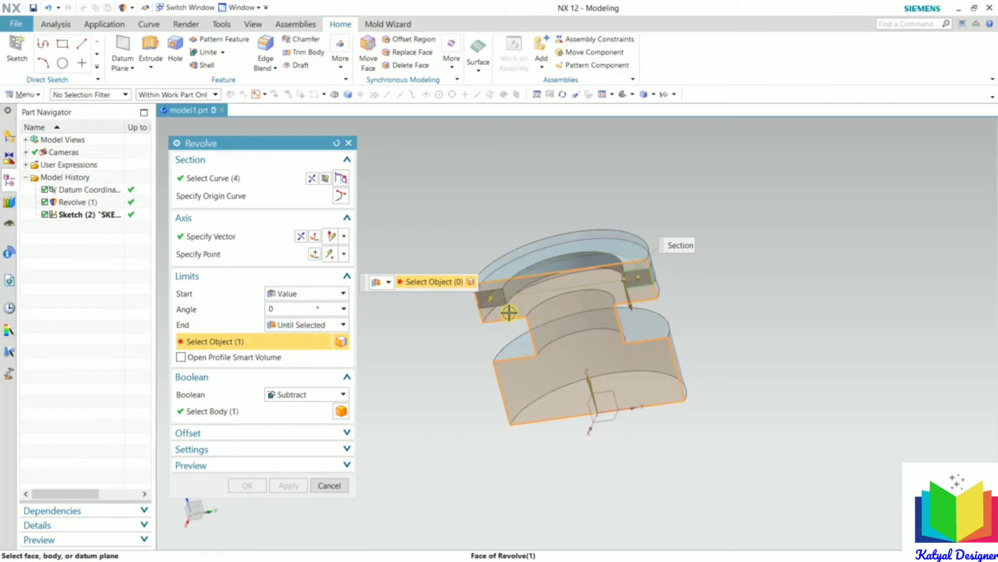
pyautogui.click(301, 325)
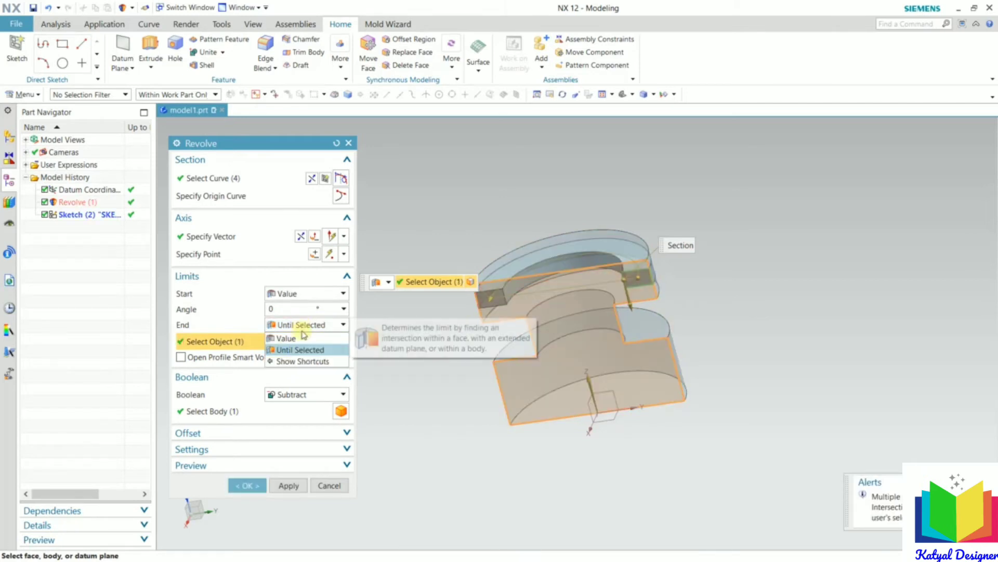
pyautogui.click(302, 338)
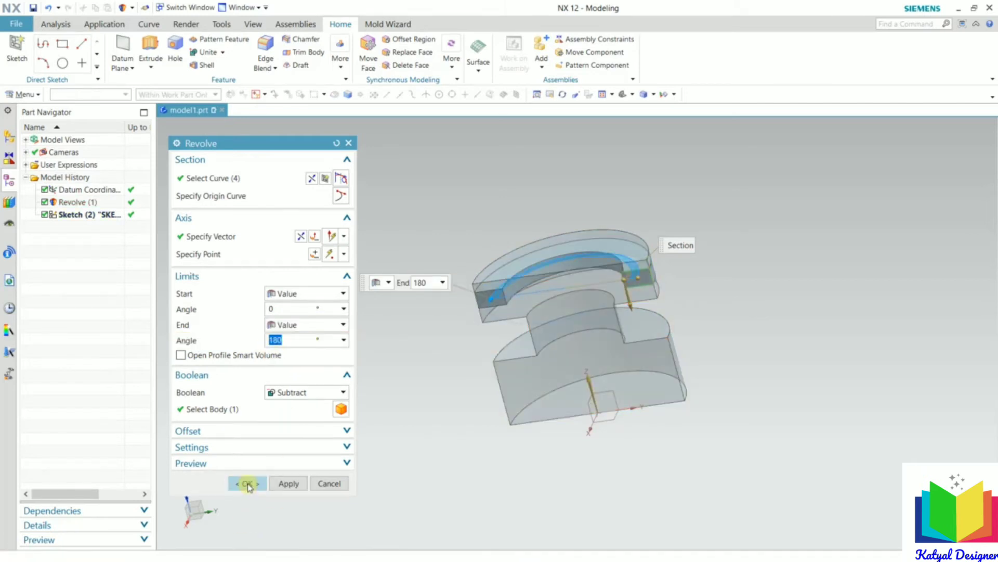
# Complete the 180° subtractive revolve and inspect the groove cut into the body's upper flange
pyautogui.click(247, 484)
pyautogui.moveTo(584, 384); pyautogui.dragTo(726, 290, button='middle')
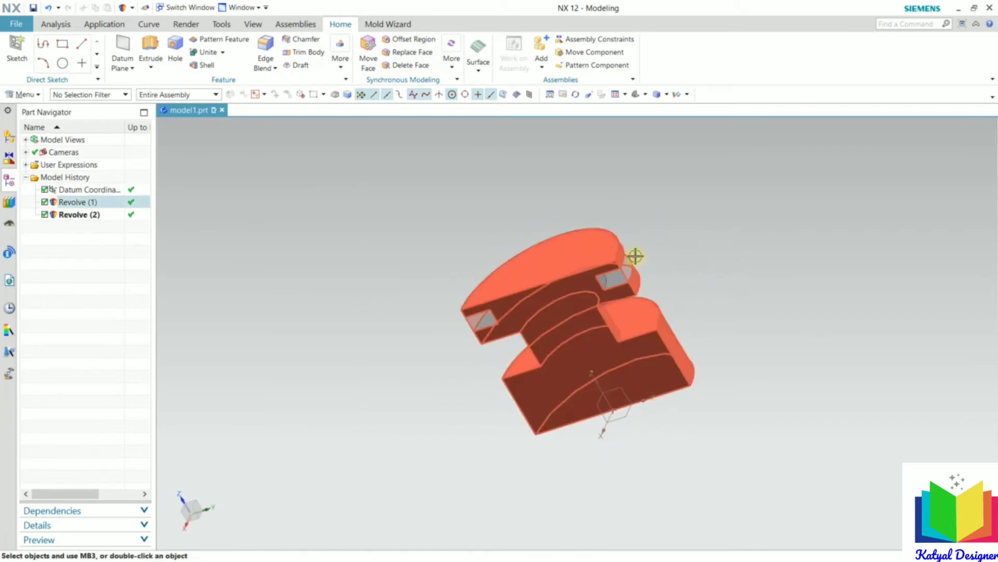
pyautogui.scroll(-2, 635, 256)
pyautogui.scroll(6, 614, 255)
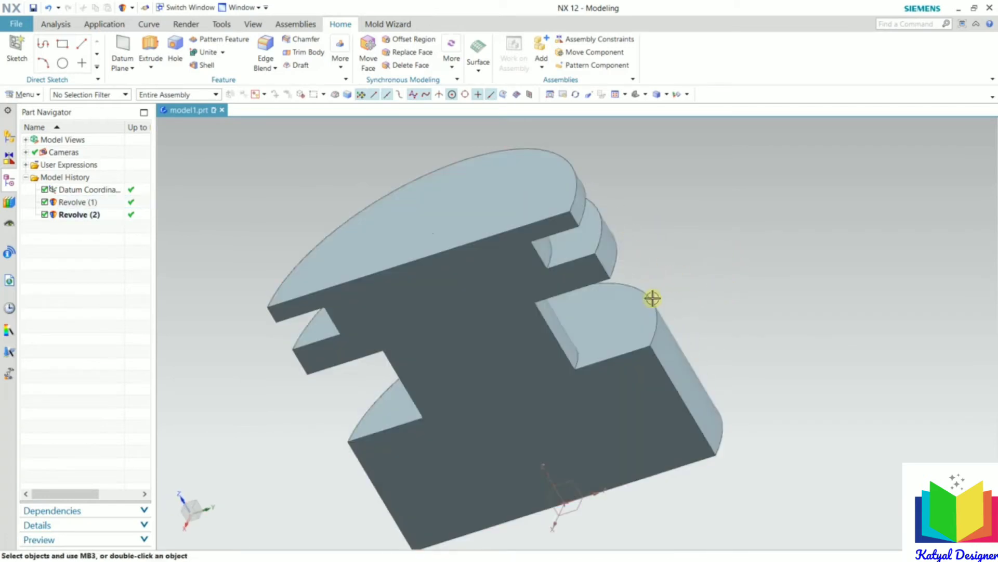
pyautogui.scroll(-5, 653, 298)
pyautogui.moveTo(551, 205); pyautogui.dragTo(598, 236, button='middle')
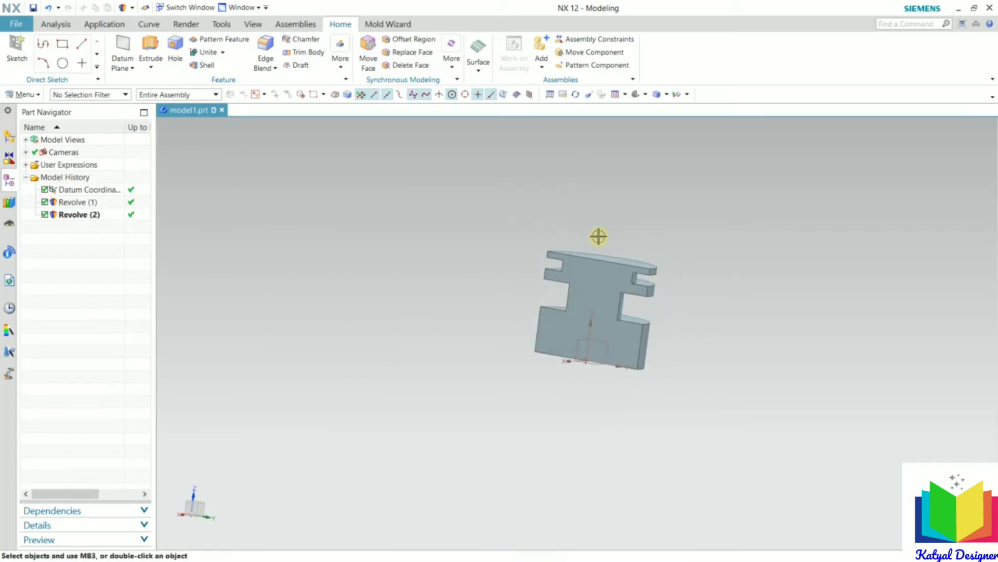
pyautogui.scroll(6, 648, 278)
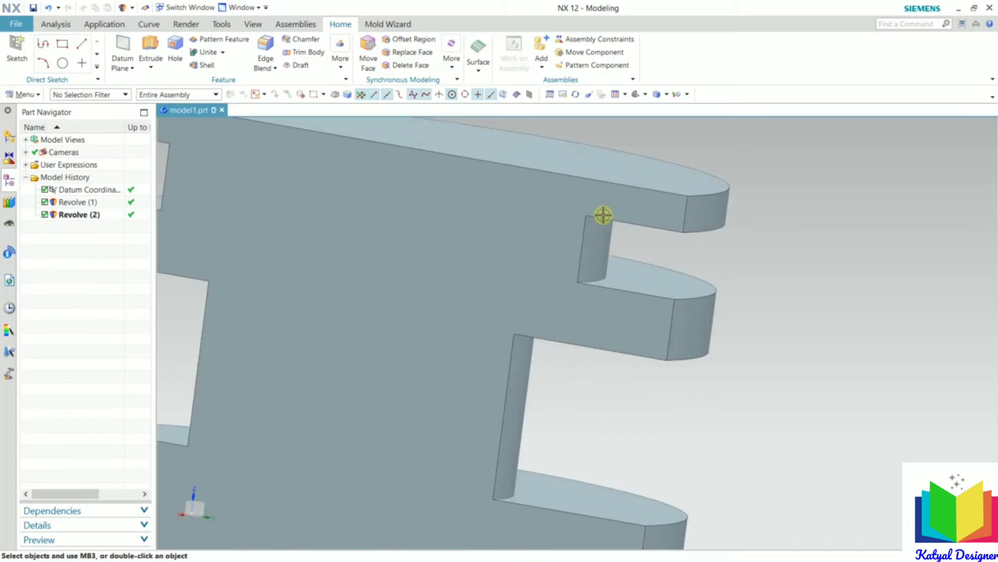
pyautogui.scroll(-5, 613, 245)
pyautogui.moveTo(591, 251); pyautogui.dragTo(630, 266, button='middle')
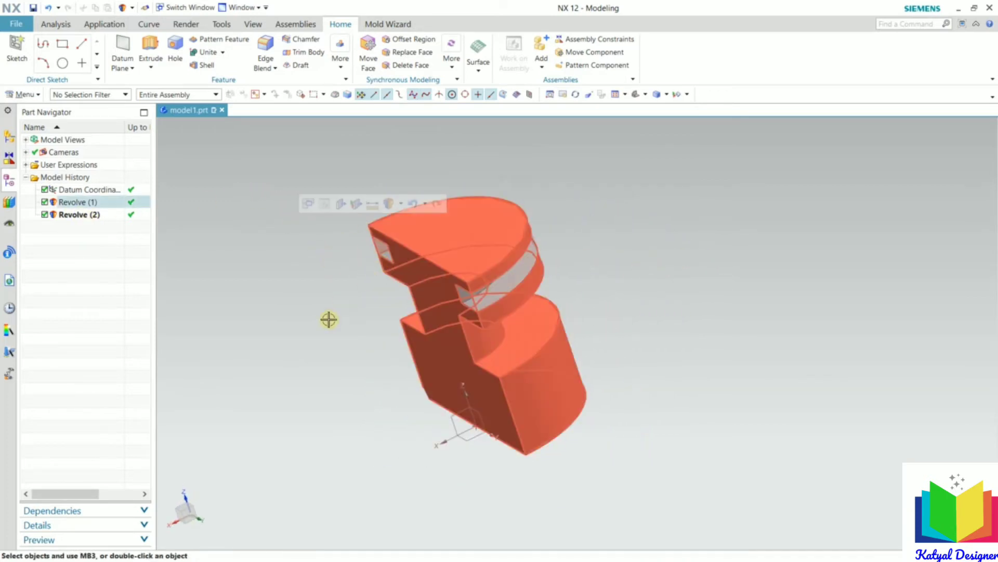
pyautogui.moveTo(354, 314); pyautogui.dragTo(333, 281, button='middle')
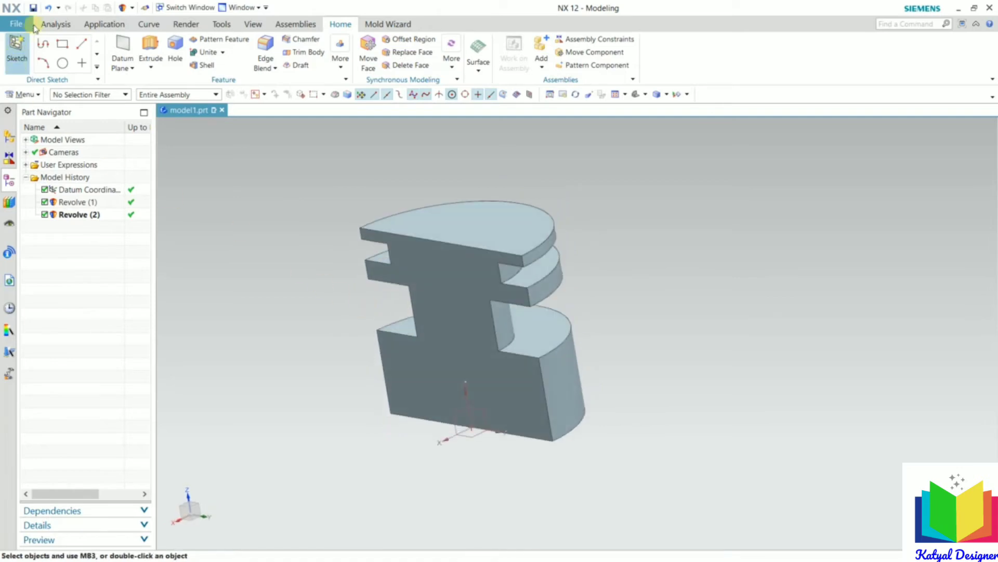
# Save the part as revolve_1 in the revolve folder
pyautogui.click(16, 24)
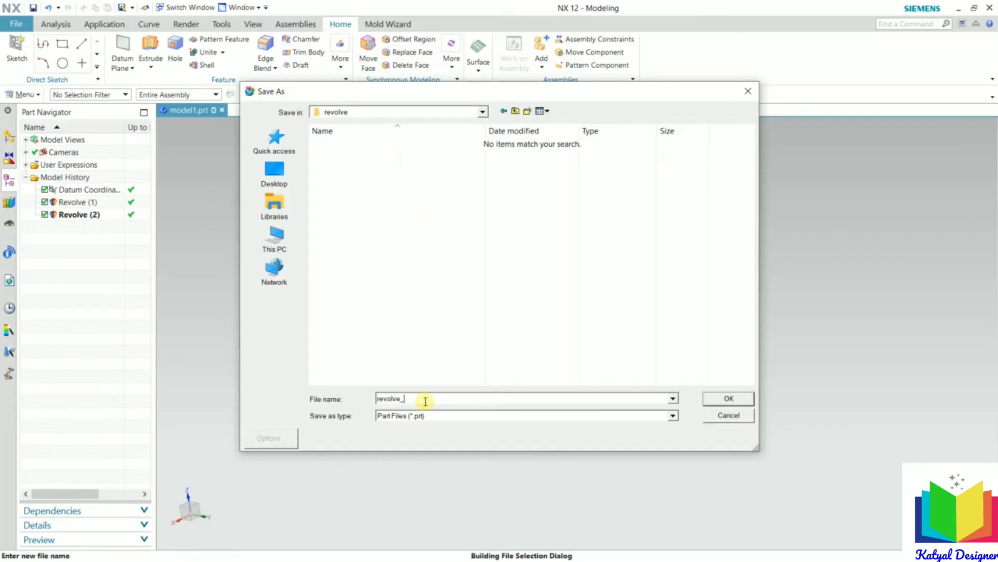
pyautogui.press('Return')
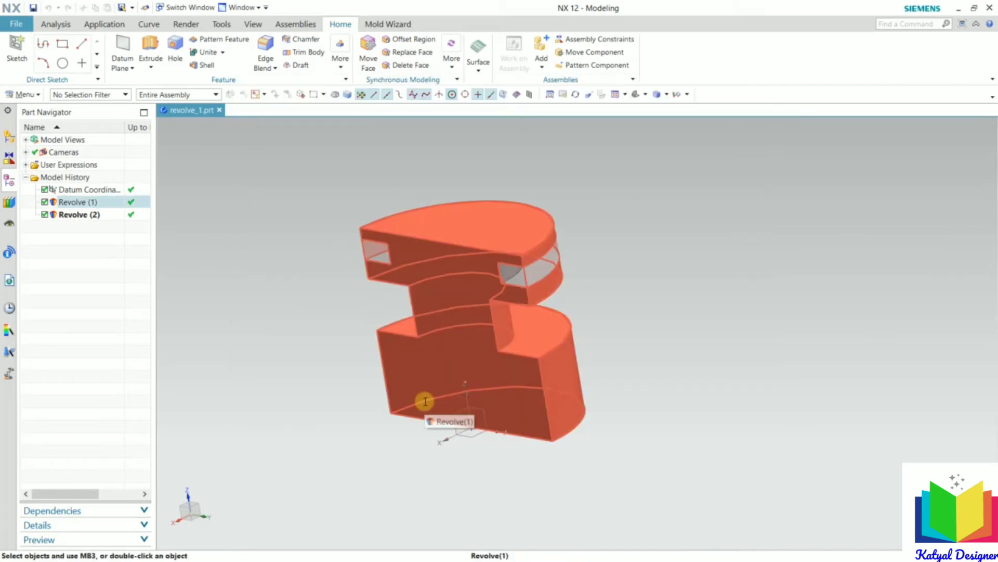
# Delete the second revolve feature that cuts the groove
pyautogui.click(68, 206)
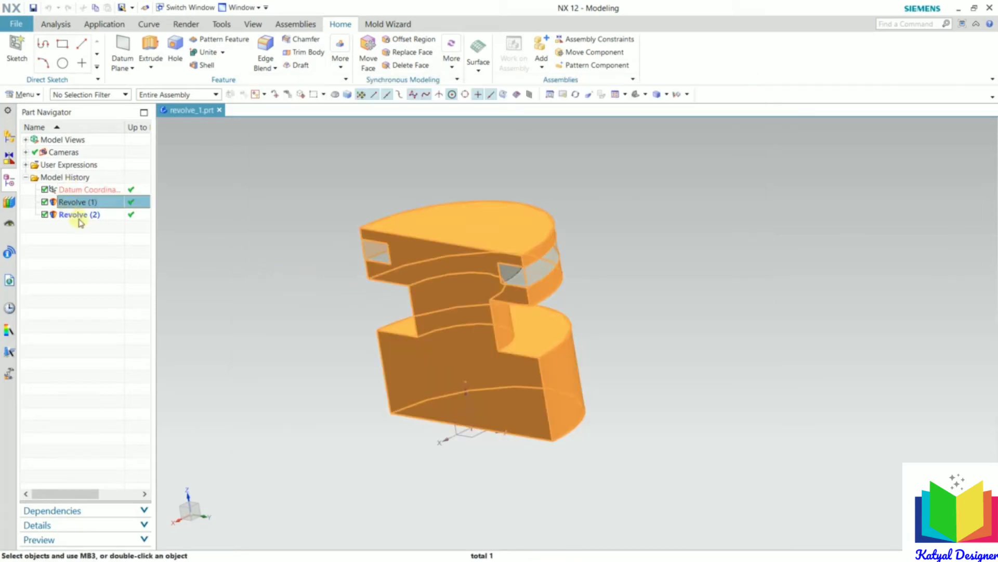
pyautogui.click(81, 215)
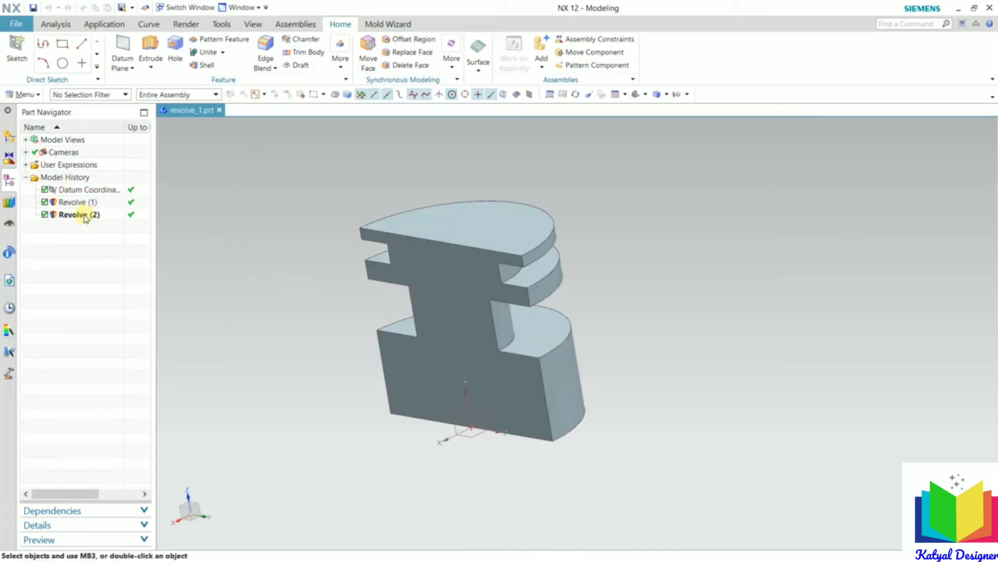
pyautogui.rightClick(80, 213)
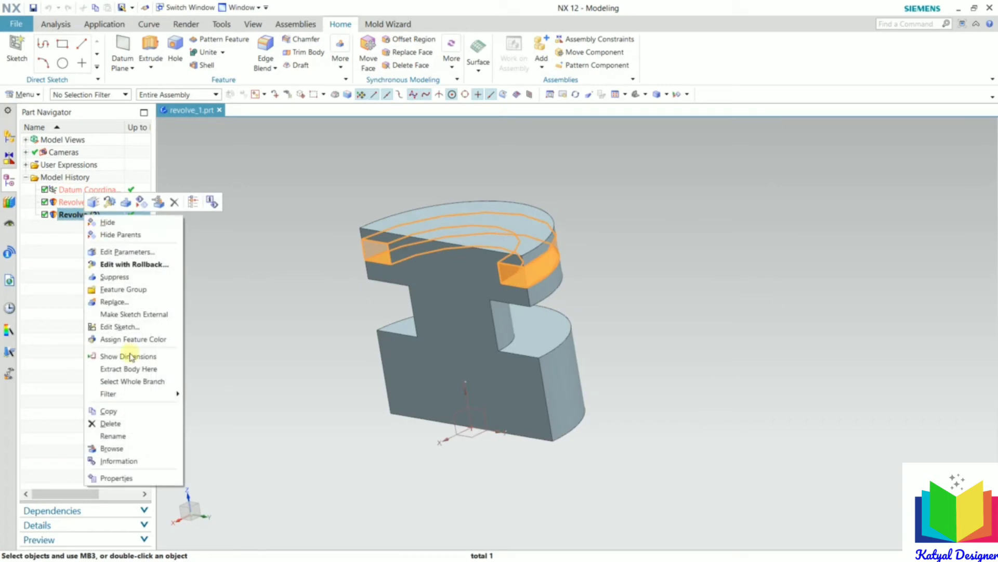
pyautogui.click(111, 424)
# Reopen the remaining revolve feature for editing and open its section sketch
pyautogui.click(87, 206)
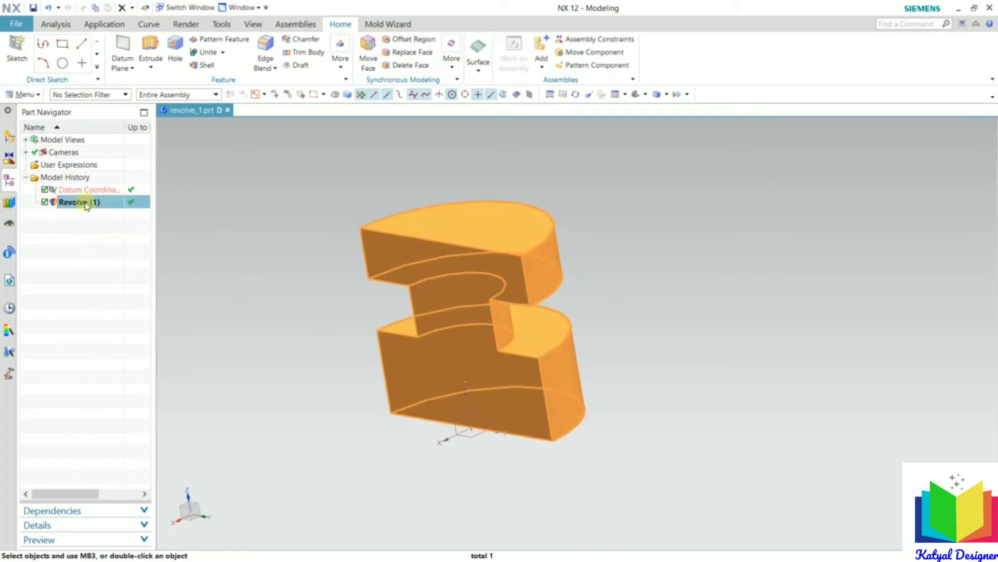
pyautogui.doubleClick(86, 202)
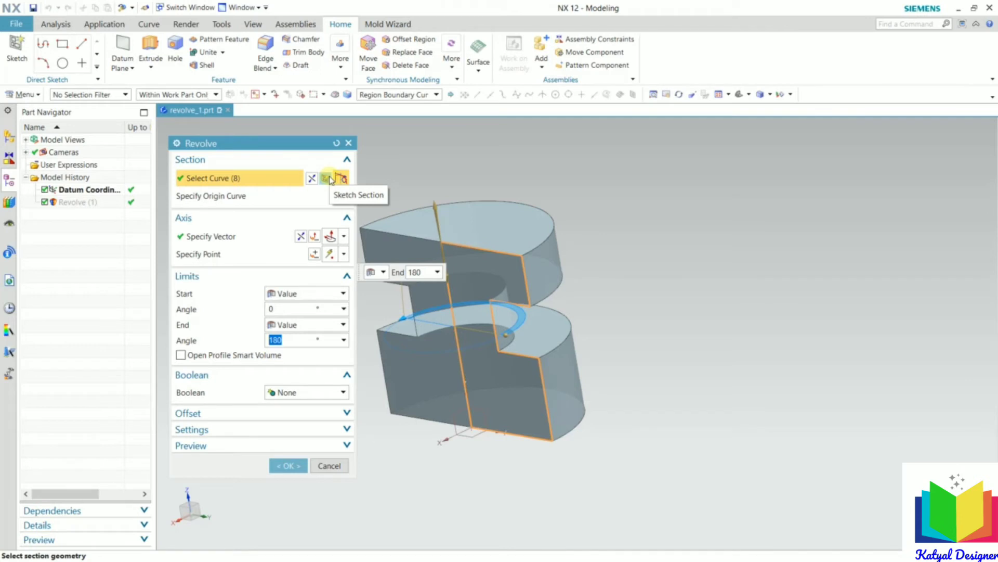
pyautogui.click(330, 179)
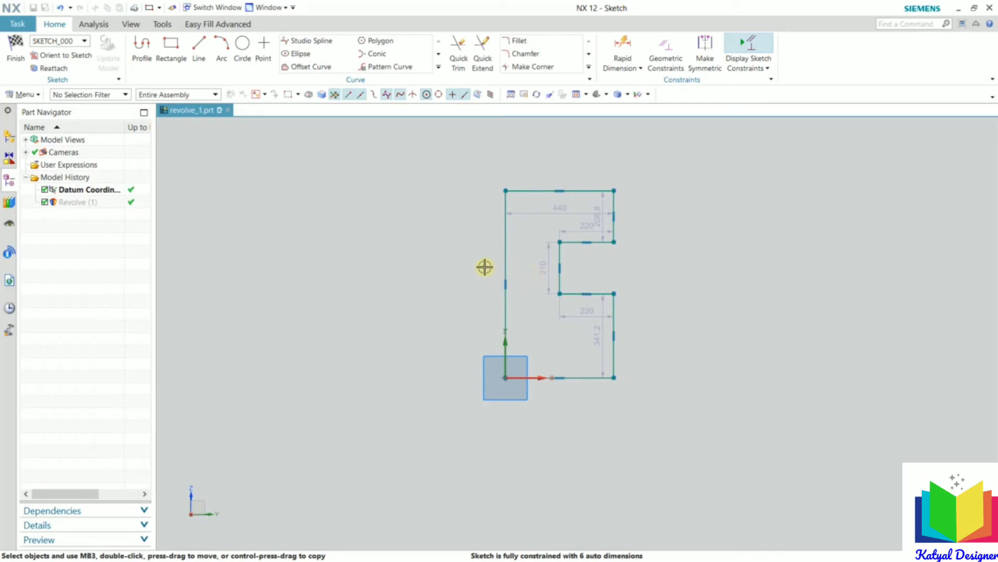
# Sketch a near-vertical line from the profile's upper edge to its lower edge, about 90 from the inner vertical edge
pyautogui.click(199, 47)
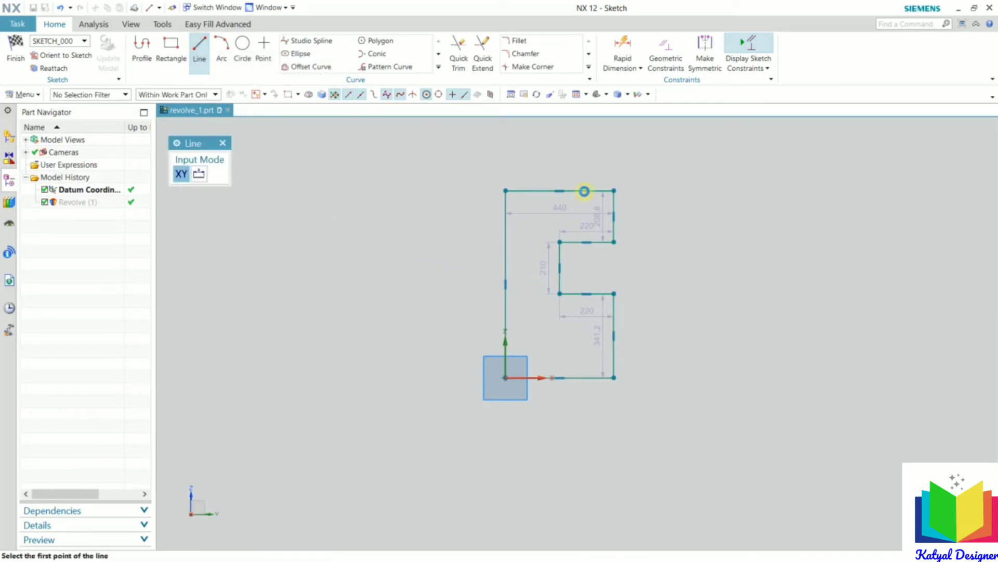
pyautogui.scroll(3, 546, 196)
pyautogui.click(507, 182)
pyautogui.scroll(-2, 508, 139)
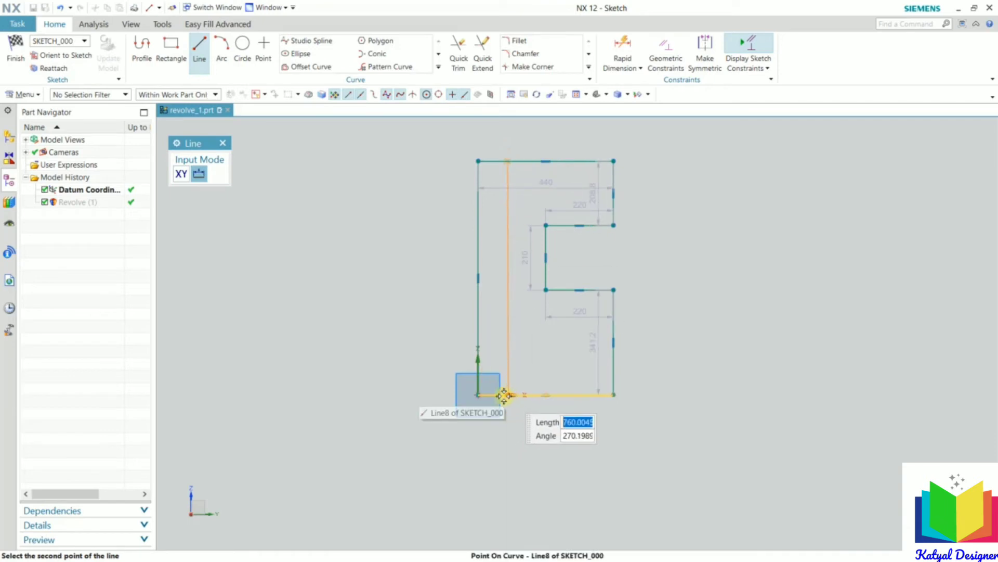
pyautogui.click(508, 394)
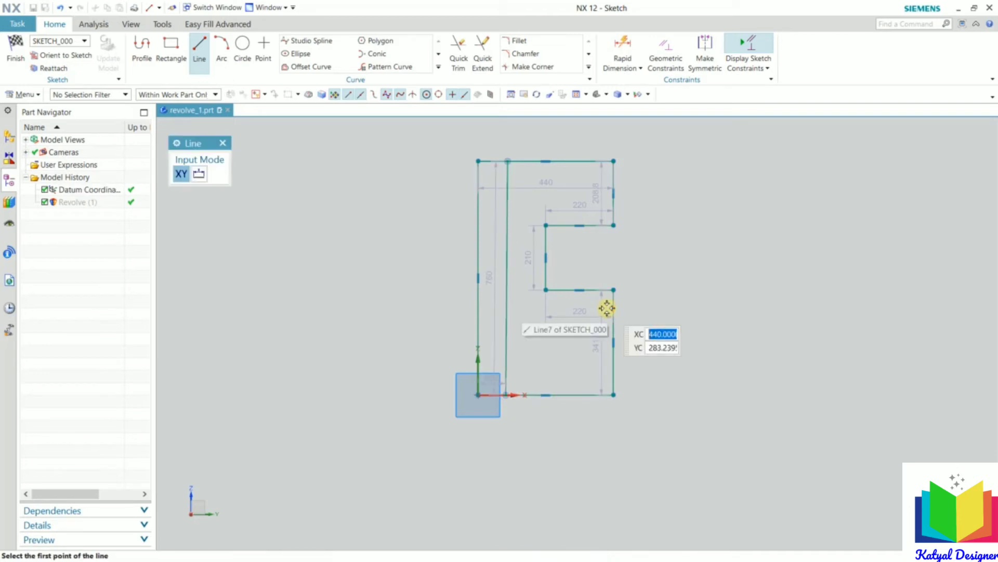
# Quick Trim the upper and lower edge segments between the profile's inner vertical edge and the new line
pyautogui.click(459, 65)
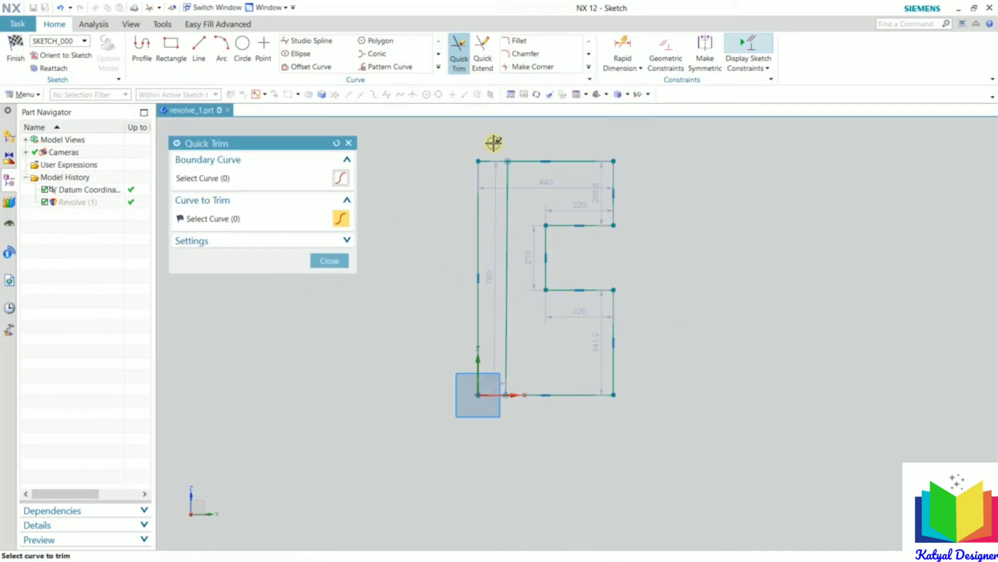
pyautogui.scroll(5, 494, 145)
pyautogui.scroll(-3, 514, 131)
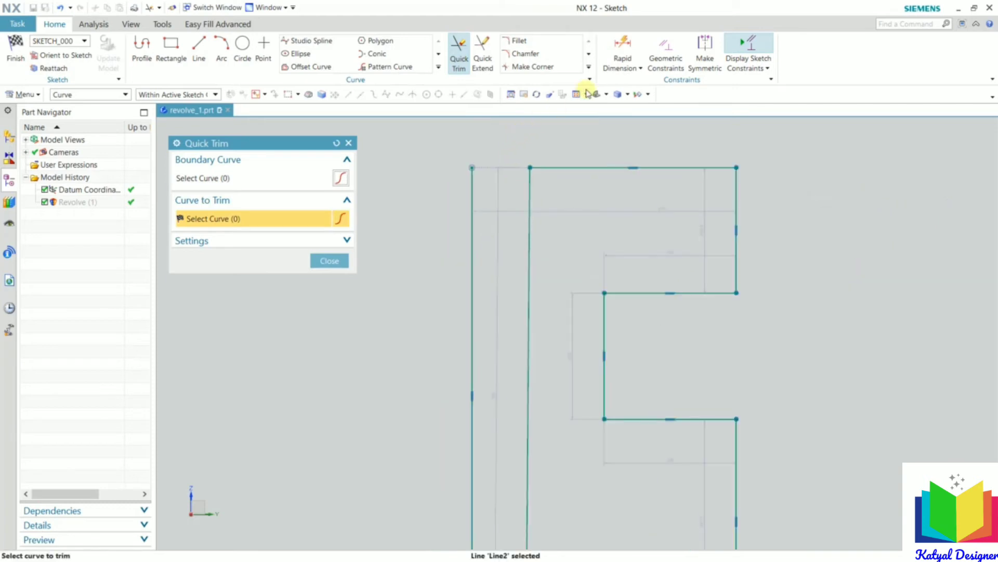
pyautogui.scroll(-4, 593, 172)
pyautogui.scroll(9, 552, 447)
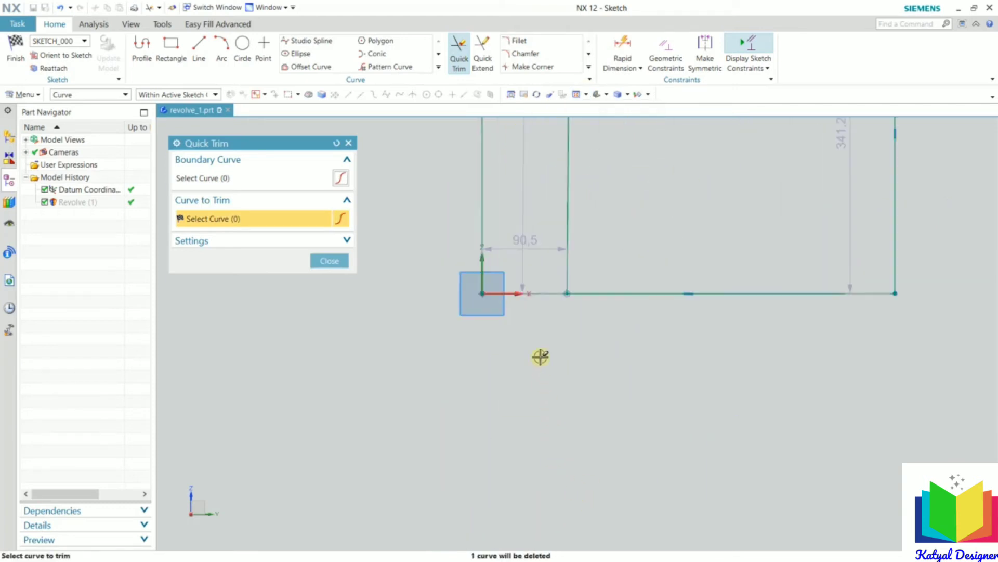
pyautogui.click(330, 260)
# Convert the detached vertical line through the sketch origin to a reference line
pyautogui.scroll(-6, 537, 165)
pyautogui.scroll(4, 537, 147)
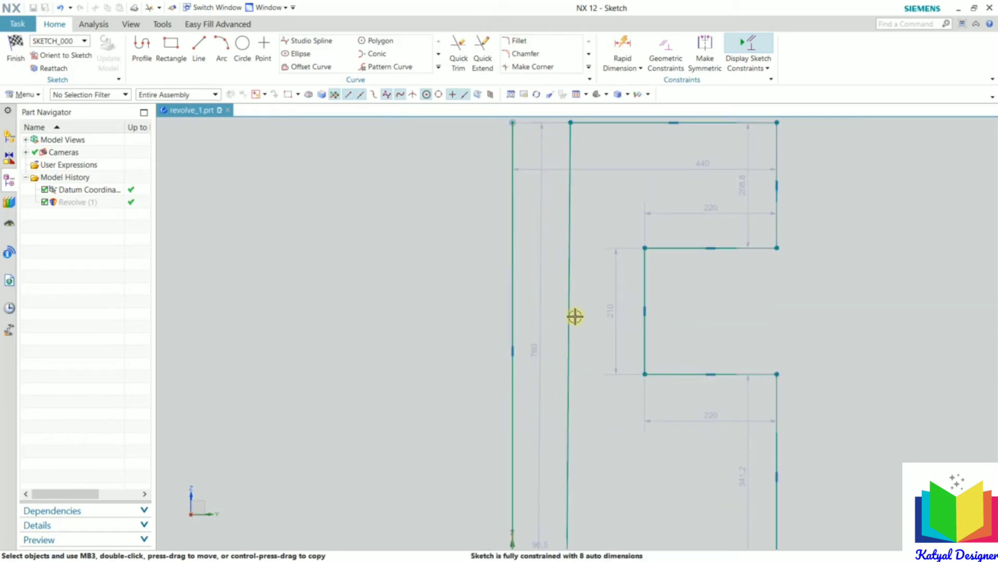
pyautogui.scroll(4, 575, 320)
pyautogui.scroll(-4, 573, 335)
pyautogui.scroll(-4, 572, 210)
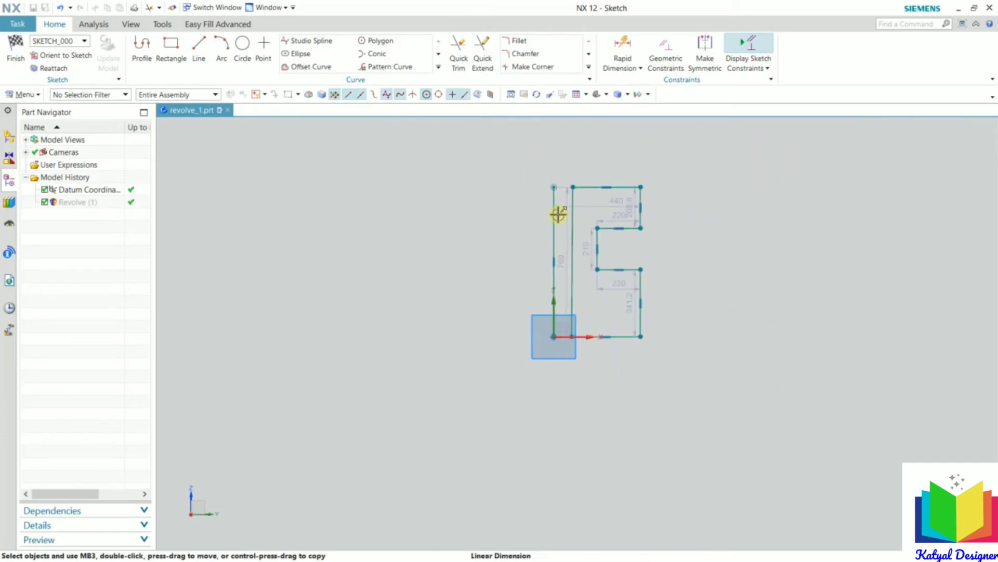
pyautogui.click(555, 218)
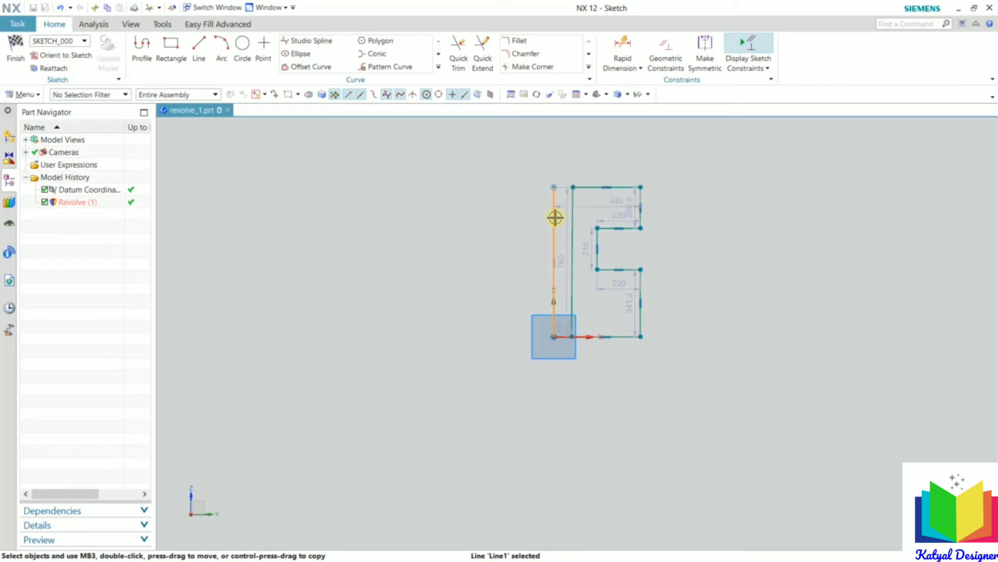
pyautogui.rightClick(555, 217)
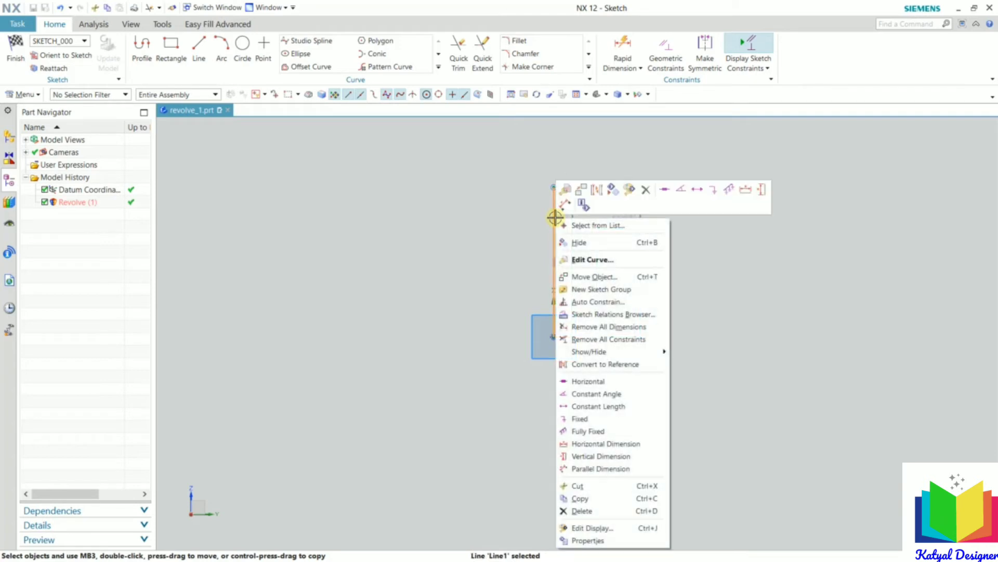
pyautogui.click(612, 366)
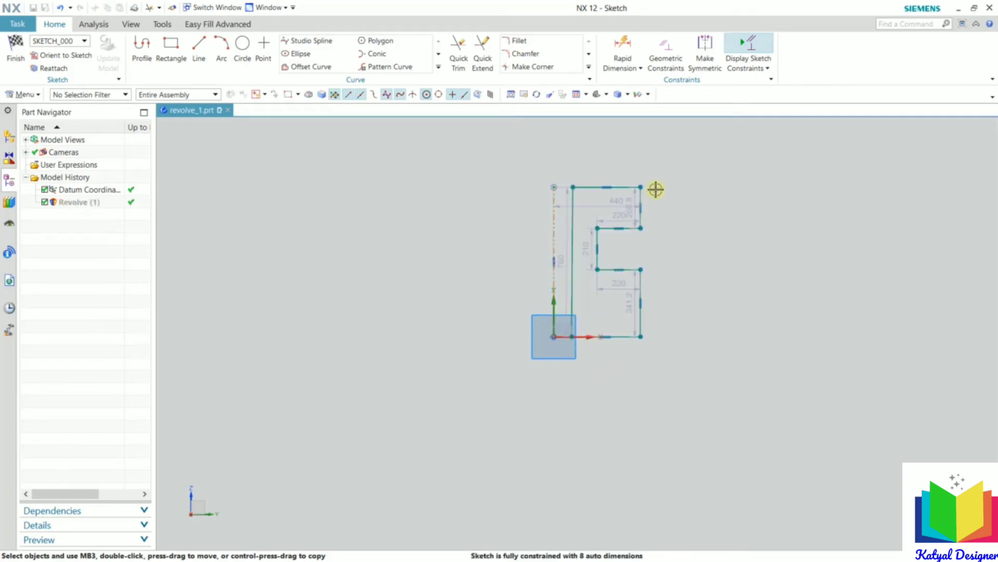
# Examine the gap between the reference line and the closed profile at both ends
pyautogui.scroll(4, 743, 312)
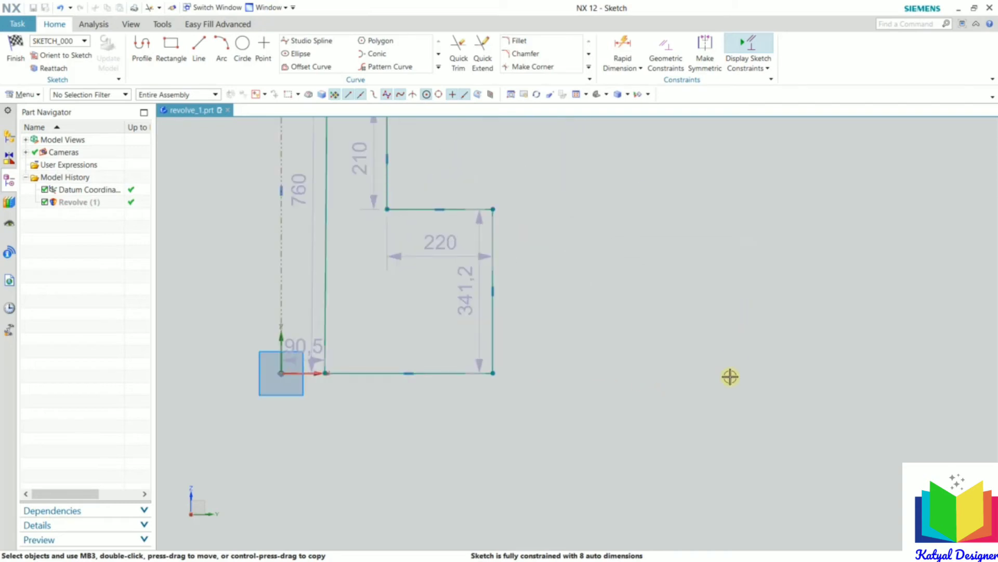
pyautogui.scroll(-3, 732, 401)
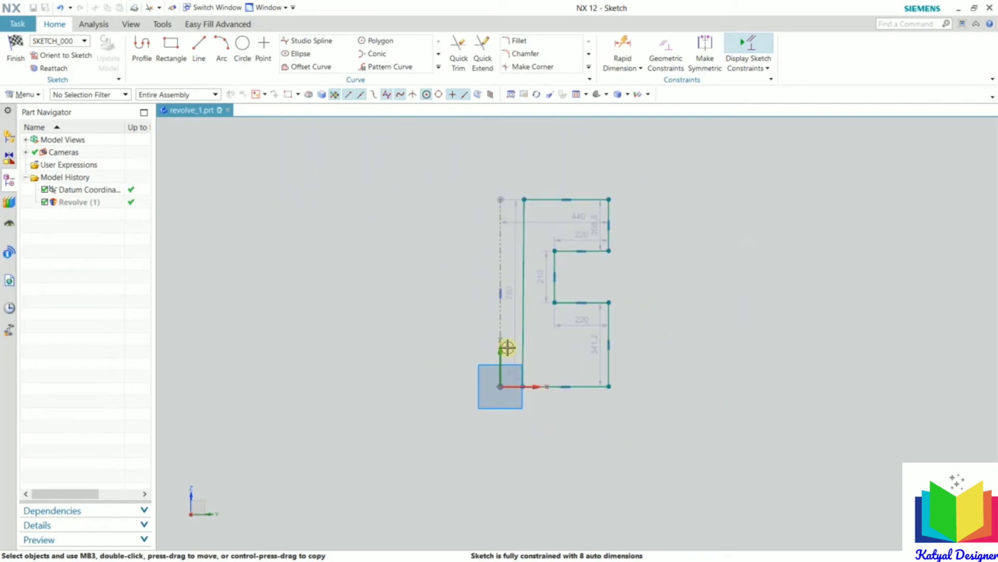
pyautogui.scroll(4, 492, 364)
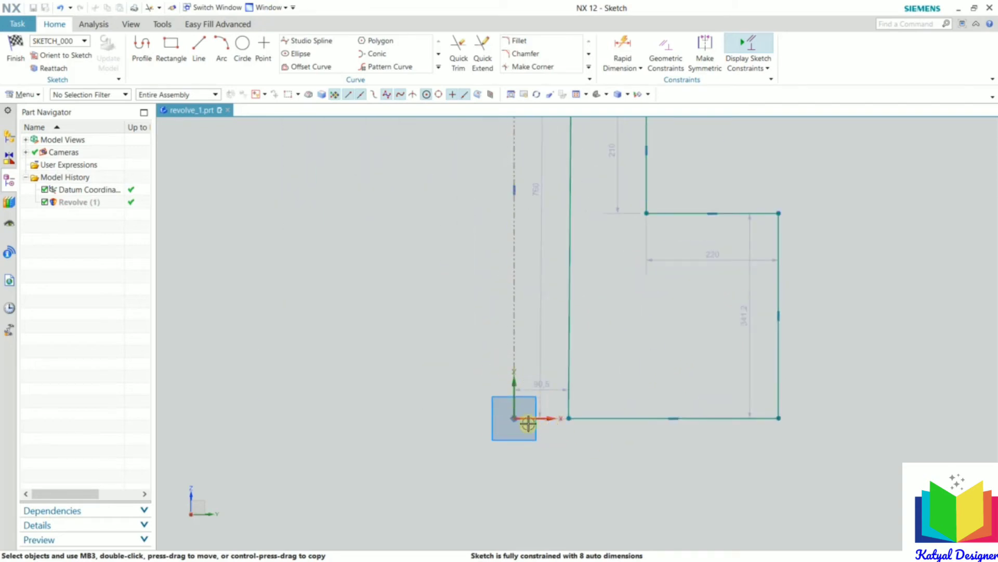
pyautogui.scroll(-2, 544, 454)
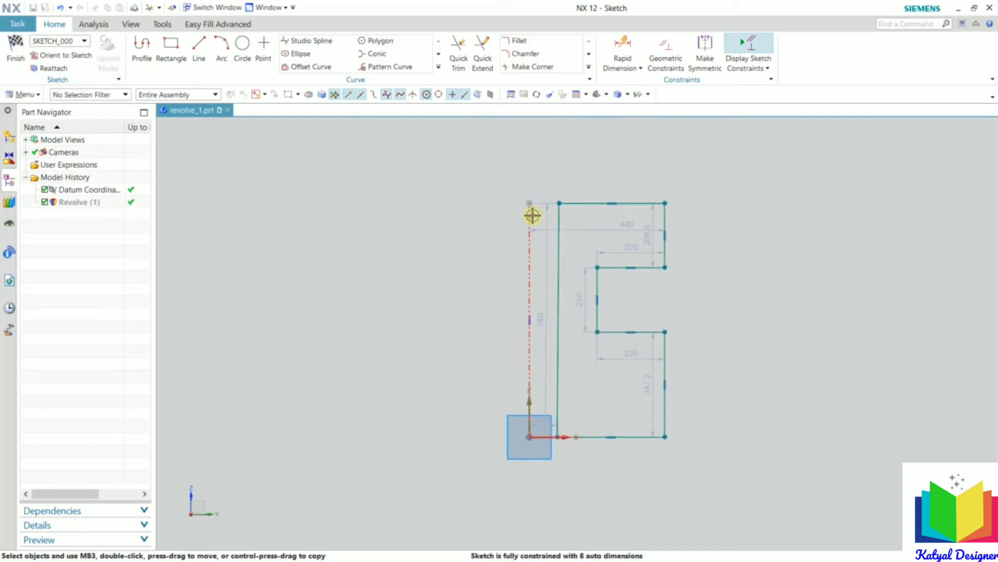
pyautogui.scroll(2, 532, 215)
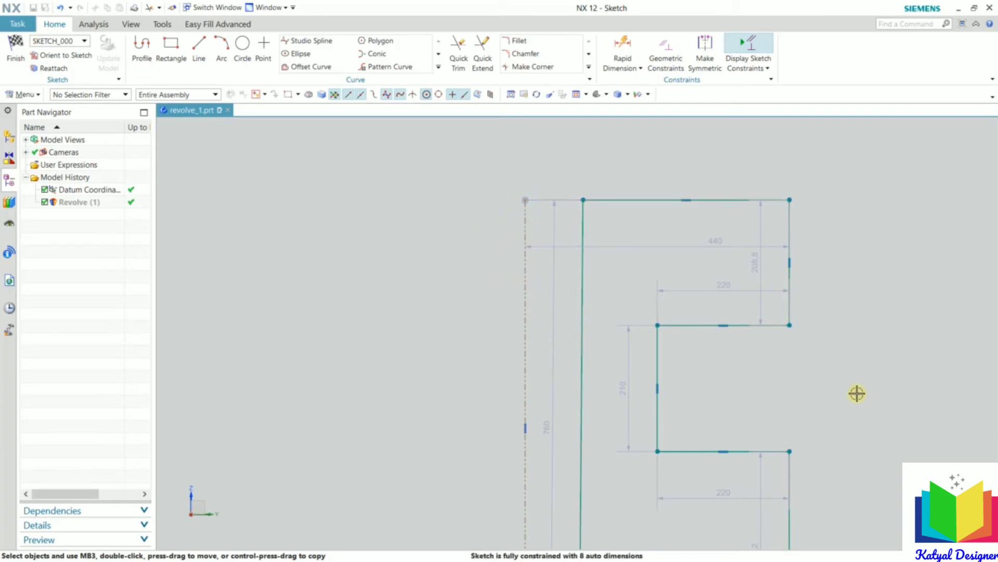
pyautogui.scroll(4, 697, 239)
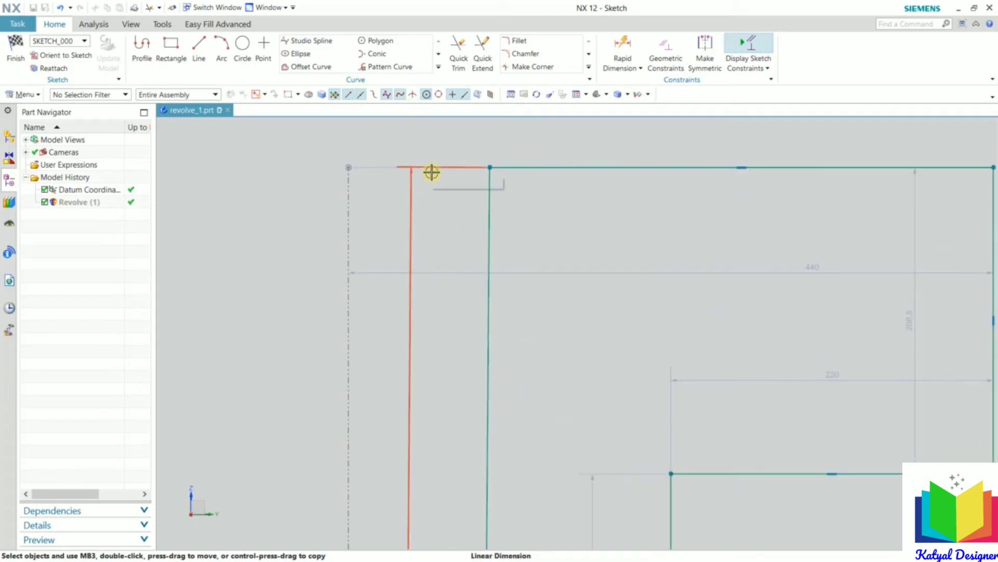
pyautogui.scroll(-6, 432, 172)
# Finish the section sketch and inspect the revolve preview around the central bore
pyautogui.click(14, 48)
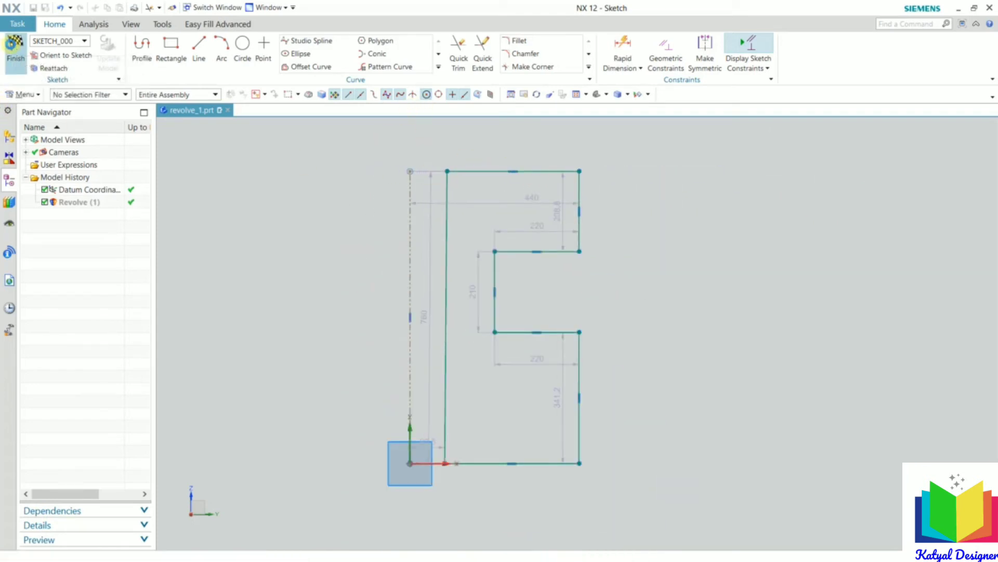
pyautogui.moveTo(216, 207)
pyautogui.mouseDown(button='middle')
pyautogui.moveTo(797, 323)
pyautogui.moveTo(774, 415)
pyautogui.moveTo(772, 327)
pyautogui.moveTo(798, 385)
pyautogui.moveTo(782, 369)
pyautogui.moveTo(789, 392)
pyautogui.moveTo(801, 387)
pyautogui.mouseUp(button='middle')
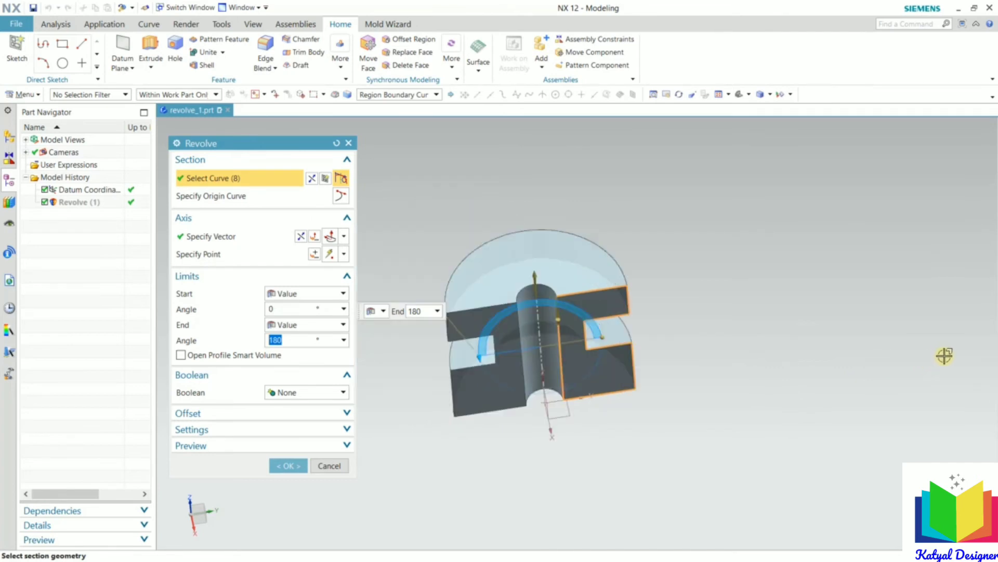
pyautogui.scroll(3, 676, 312)
pyautogui.scroll(-8, 656, 317)
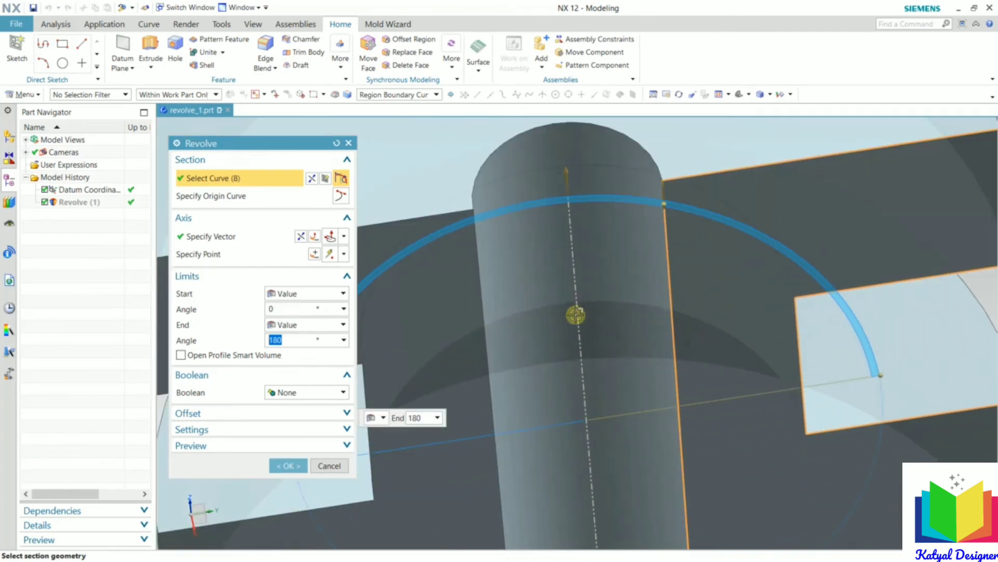
pyautogui.scroll(3, 537, 272)
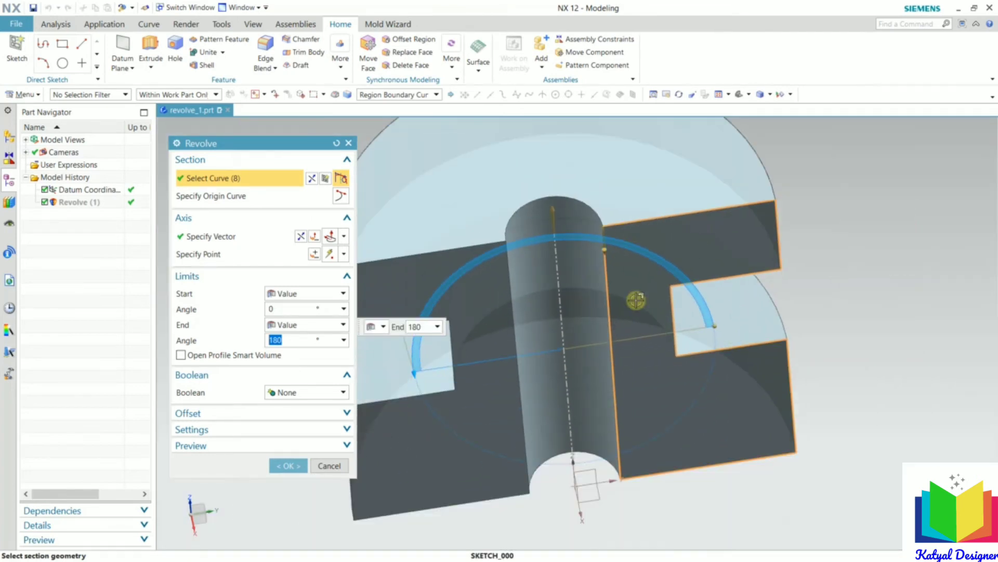
# Set the revolve's end angle to 360° and apply the feature as a full revolution
pyautogui.moveTo(554, 213); pyautogui.dragTo(586, 258, button='middle')
pyautogui.moveTo(620, 312); pyautogui.dragTo(605, 358, button='middle')
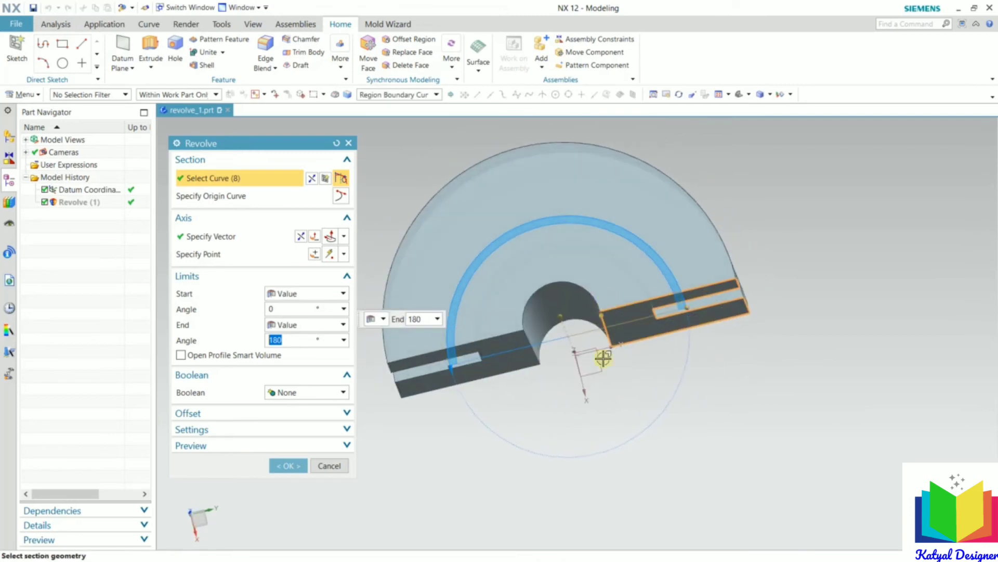
pyautogui.scroll(3, 599, 335)
pyautogui.scroll(-2, 581, 320)
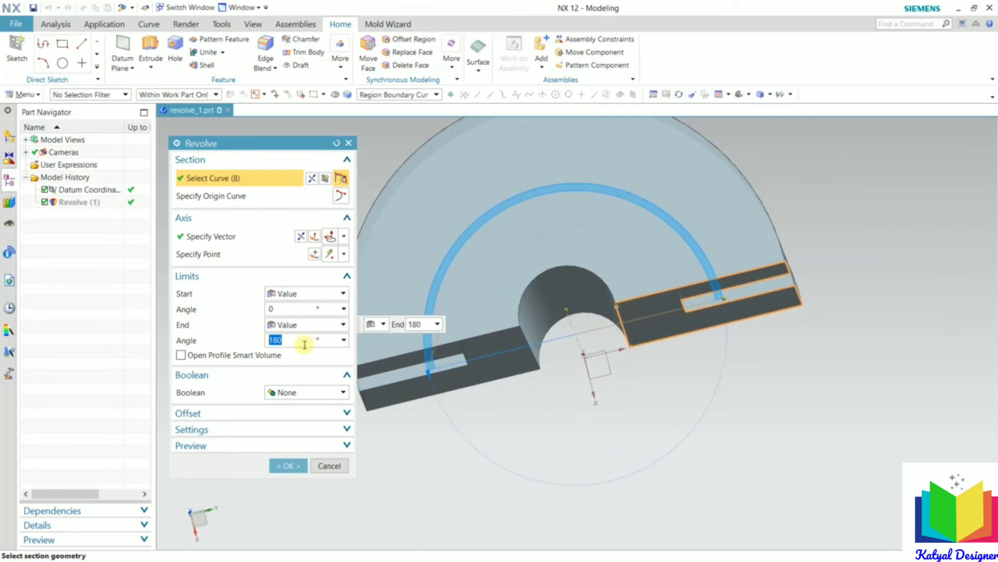
pyautogui.click(304, 345)
pyautogui.write('360')
pyautogui.press('Return')
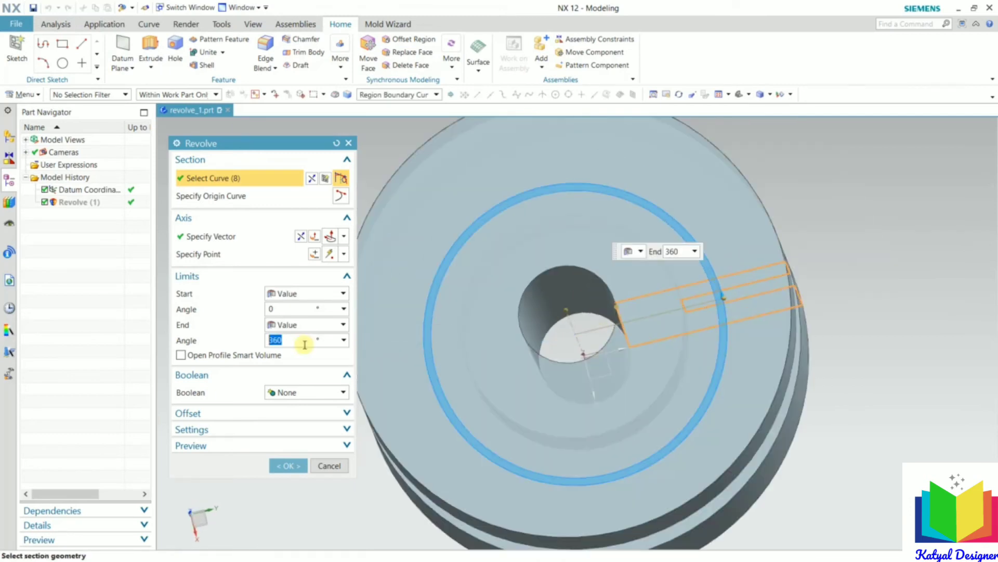
pyautogui.click(286, 466)
pyautogui.moveTo(286, 466); pyautogui.dragTo(522, 346, button='middle')
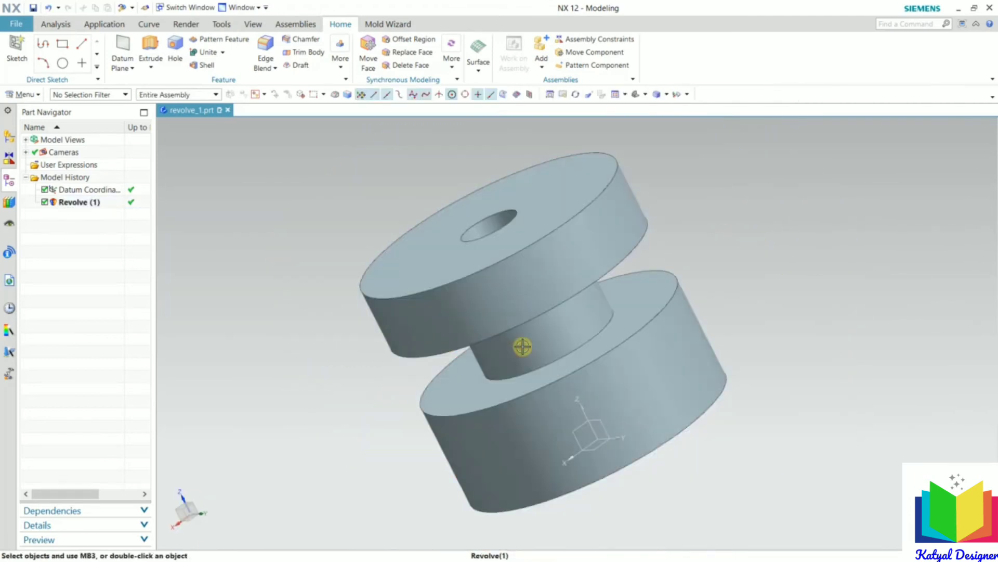
pyautogui.moveTo(307, 283); pyautogui.dragTo(300, 239, button='middle')
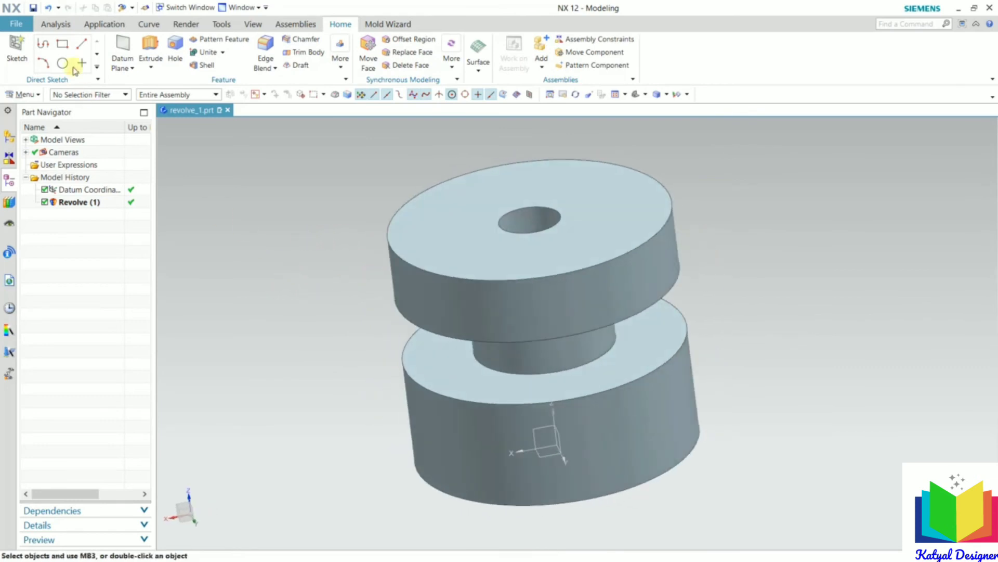
# Save a copy of the part under the file name revolve_2
pyautogui.click(16, 23)
pyautogui.moveTo(60, 89)
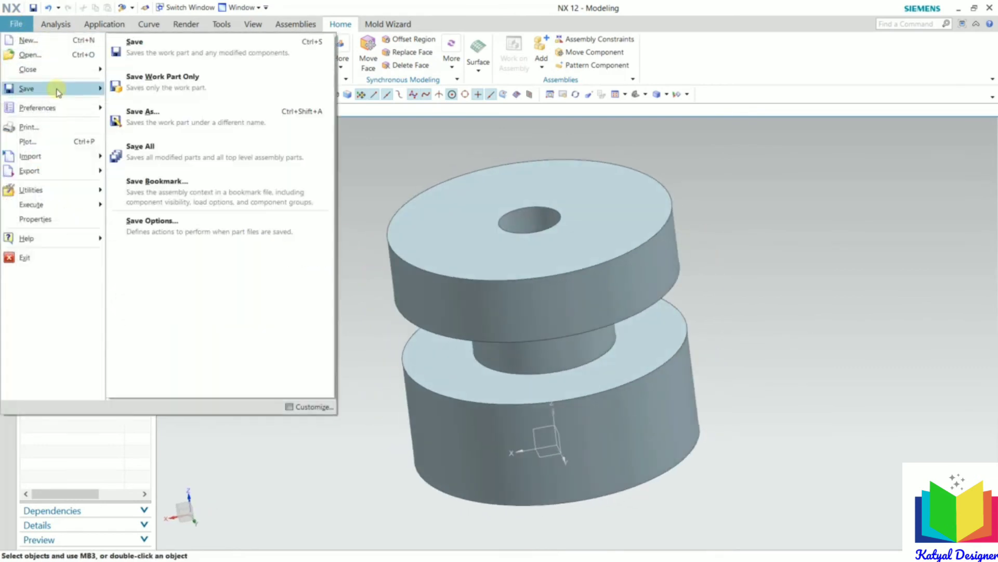
pyautogui.click(150, 113)
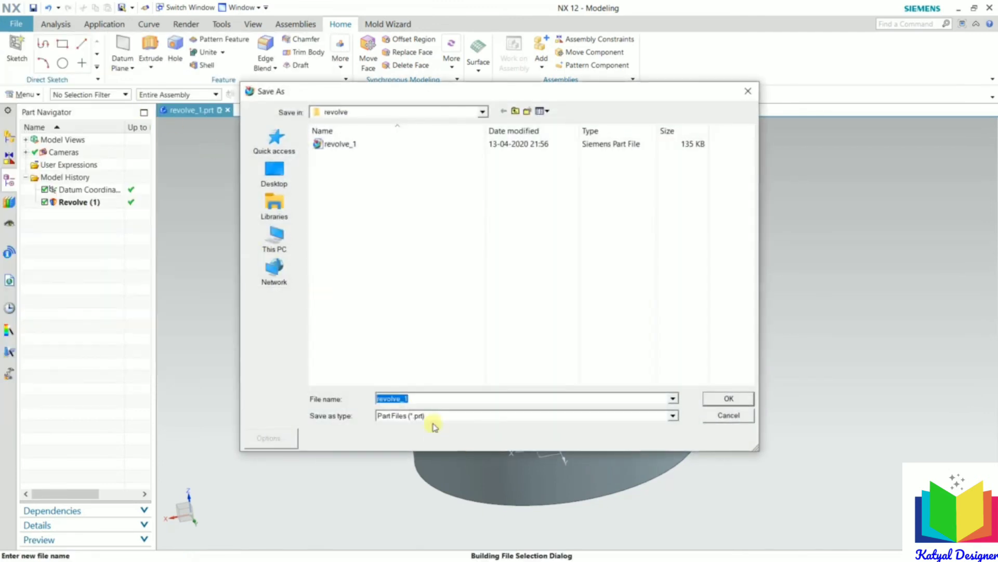
pyautogui.press('BackSpace')
pyautogui.write('2')
pyautogui.press('Return')
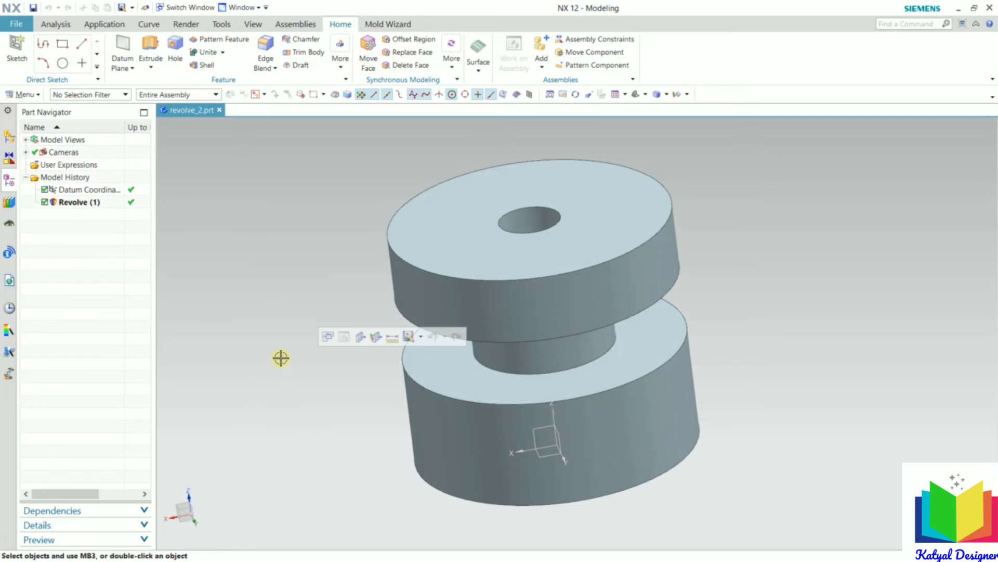
# Reopen the Revolve (1) feature for editing and set its end angle to 180°
pyautogui.click(79, 202)
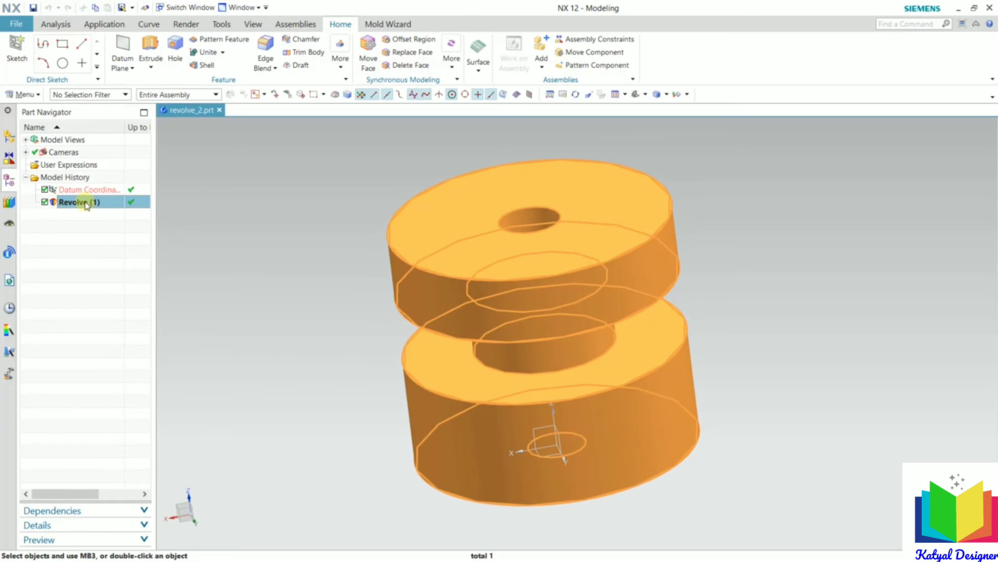
pyautogui.doubleClick(84, 202)
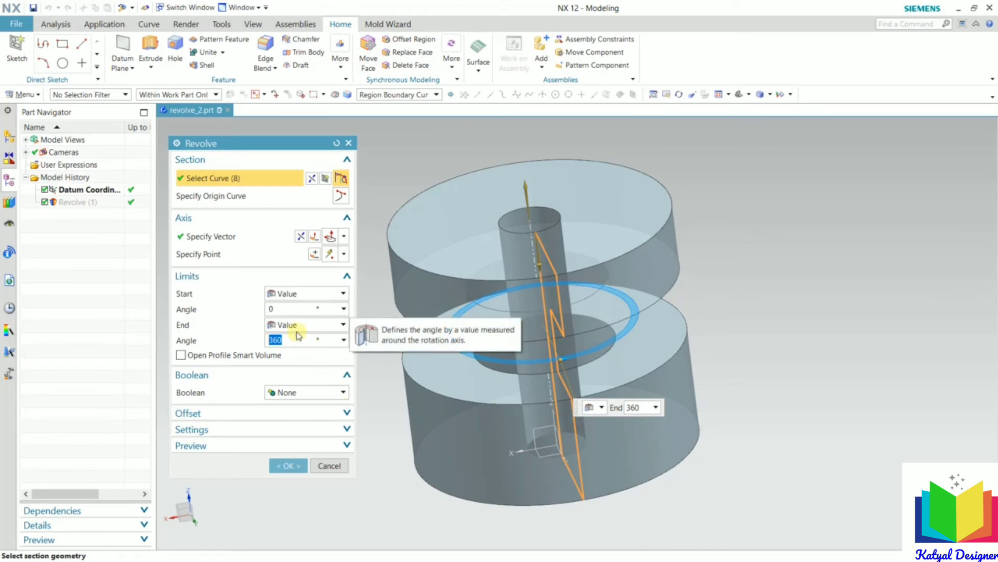
pyautogui.write('180')
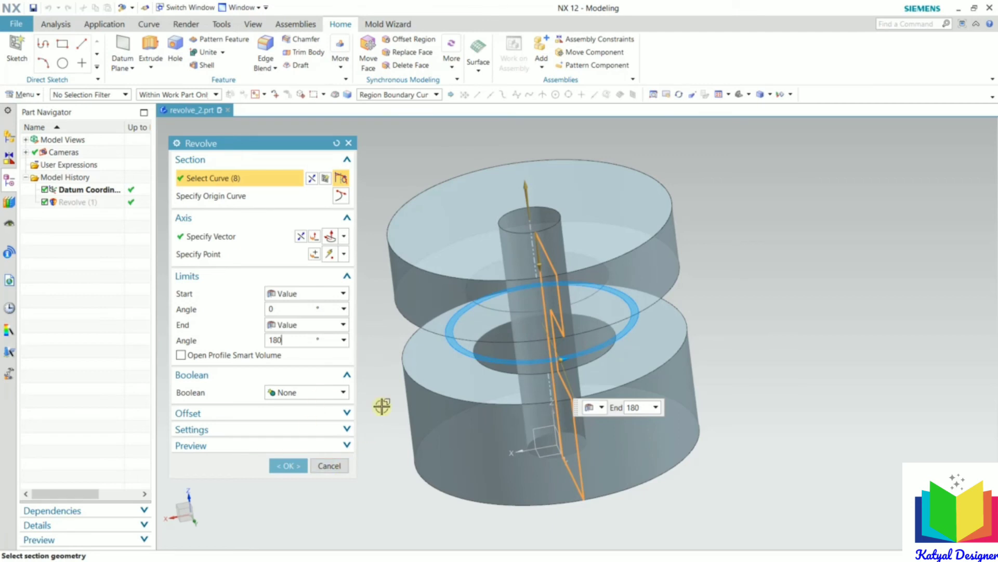
pyautogui.press('Return')
pyautogui.moveTo(601, 410); pyautogui.dragTo(760, 409, button='middle')
# Give the revolve a Two-Sided offset with an end value of 10 mm
pyautogui.click(348, 415)
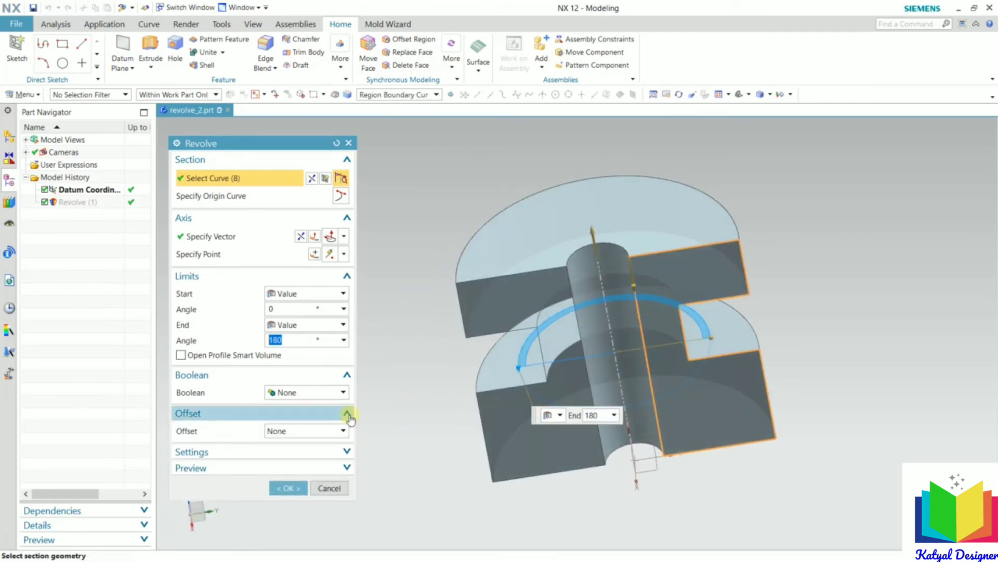
pyautogui.click(312, 431)
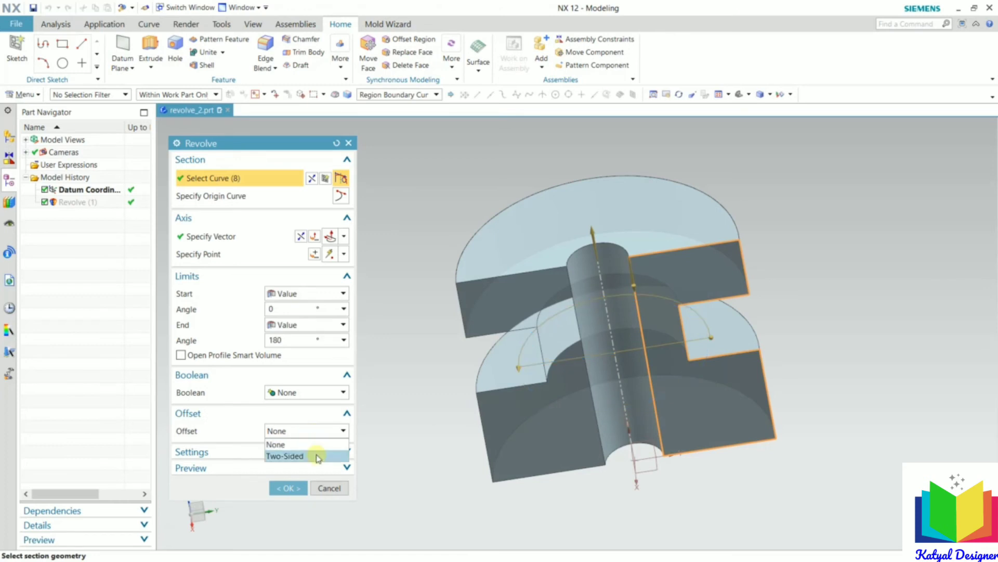
pyautogui.click(317, 456)
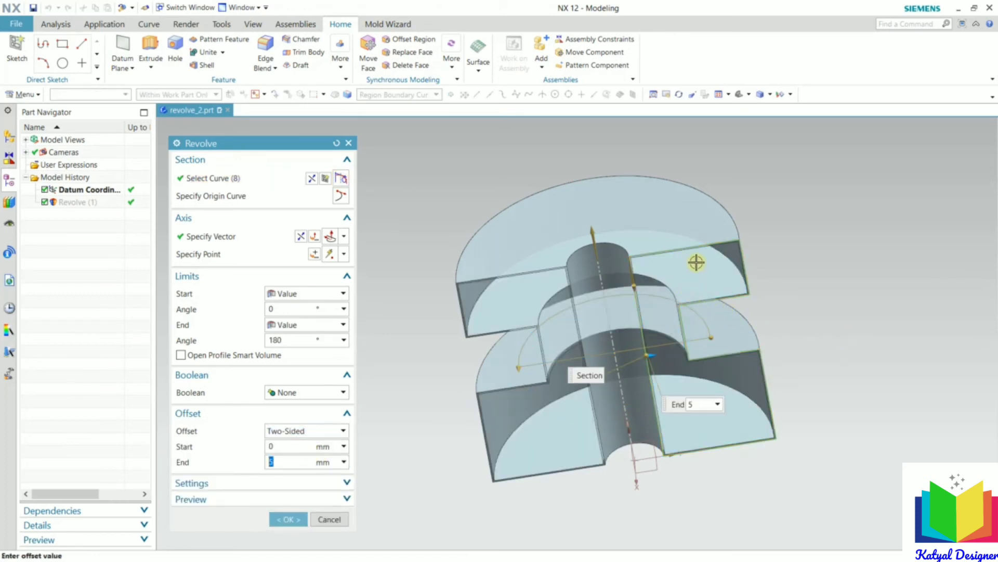
pyautogui.moveTo(696, 263)
pyautogui.mouseDown(button='middle')
pyautogui.moveTo(700, 232)
pyautogui.moveTo(680, 256)
pyautogui.moveTo(699, 235)
pyautogui.moveTo(698, 261)
pyautogui.mouseUp(button='middle')
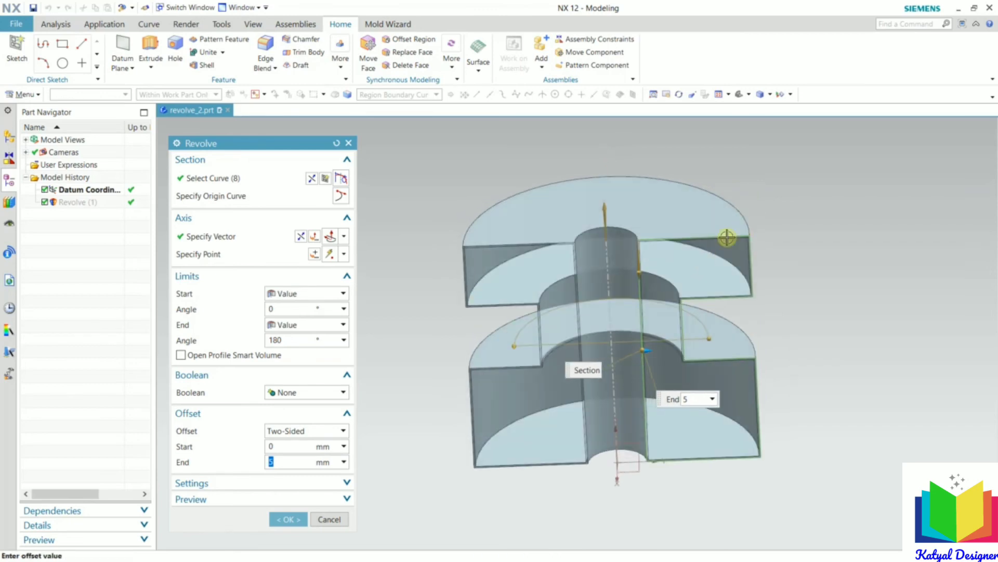
pyautogui.scroll(5, 628, 231)
pyautogui.scroll(-4, 650, 225)
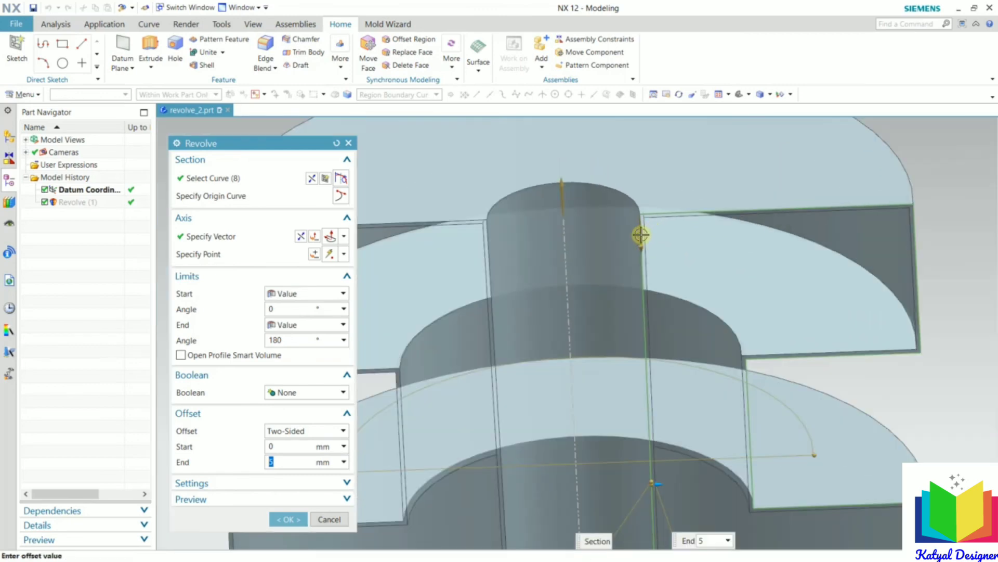
pyautogui.moveTo(709, 259)
pyautogui.mouseDown(button='middle')
pyautogui.moveTo(697, 230)
pyautogui.moveTo(708, 260)
pyautogui.mouseUp(button='middle')
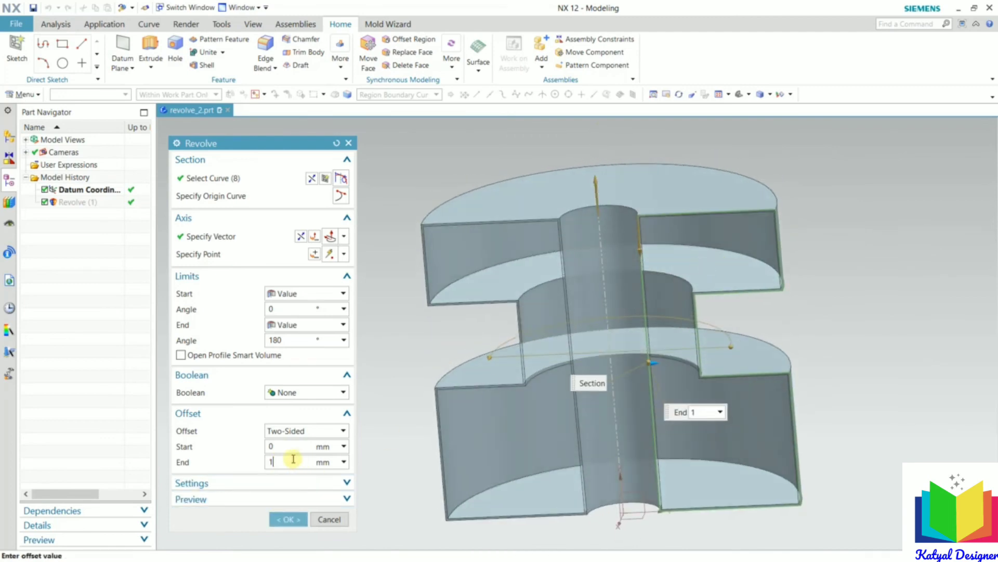
pyautogui.press('Return')
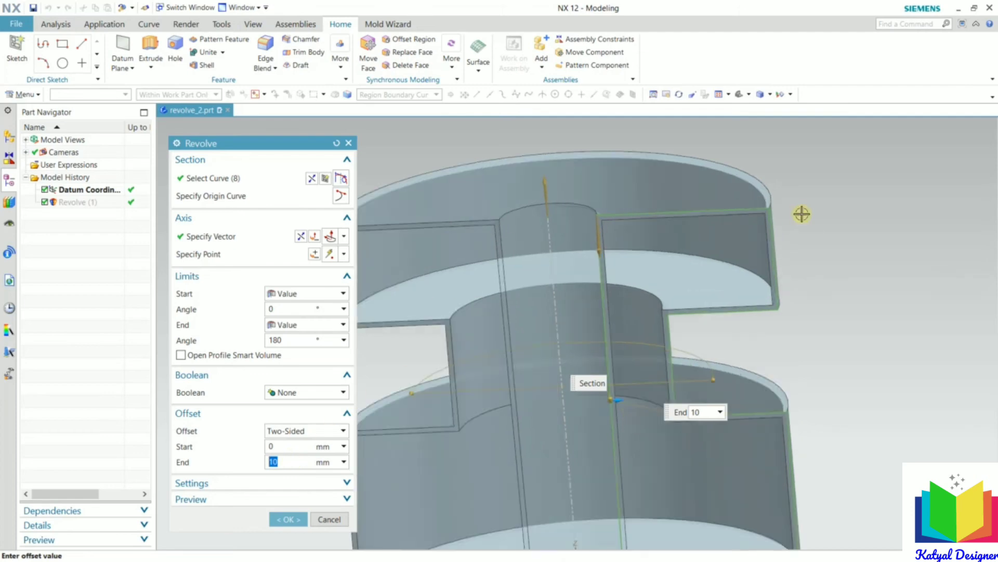
# Inspect the wall at the section edges, set the offset start to -5 mm, and apply the half revolve
pyautogui.scroll(5, 747, 203)
pyautogui.scroll(1, 747, 194)
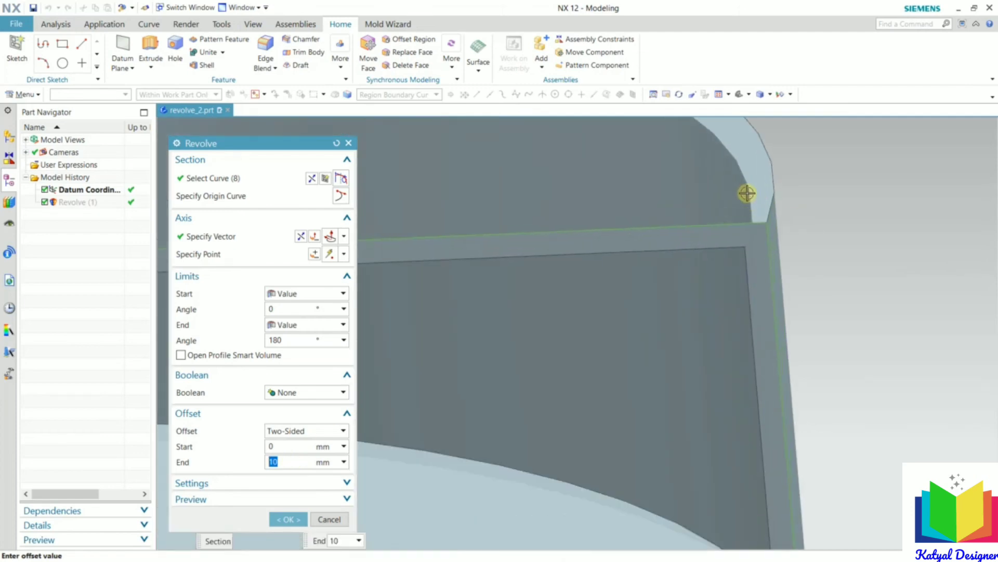
pyautogui.scroll(-2, 795, 216)
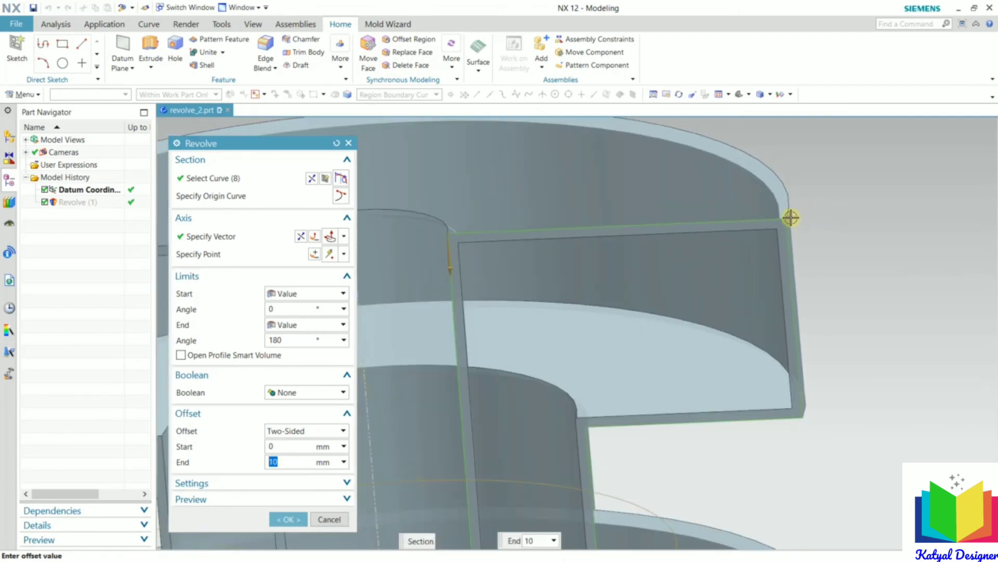
pyautogui.scroll(-2, 457, 231)
pyautogui.scroll(4, 434, 234)
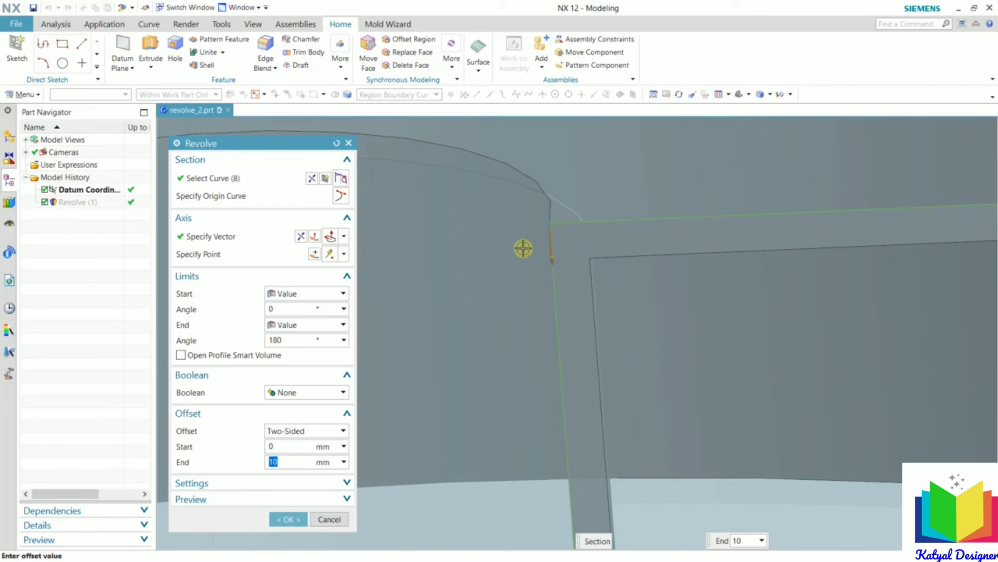
pyautogui.scroll(-3, 531, 318)
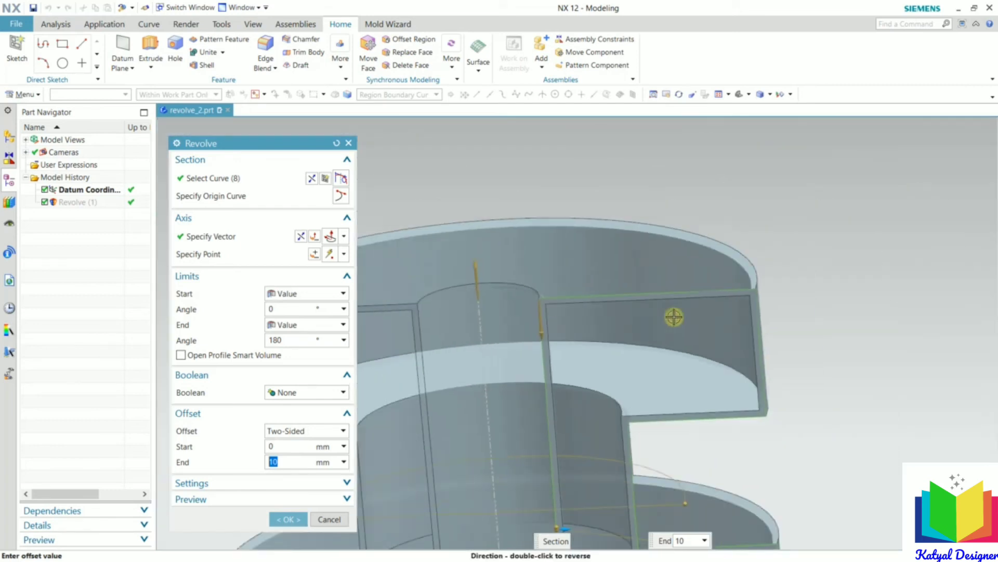
pyautogui.scroll(5, 680, 410)
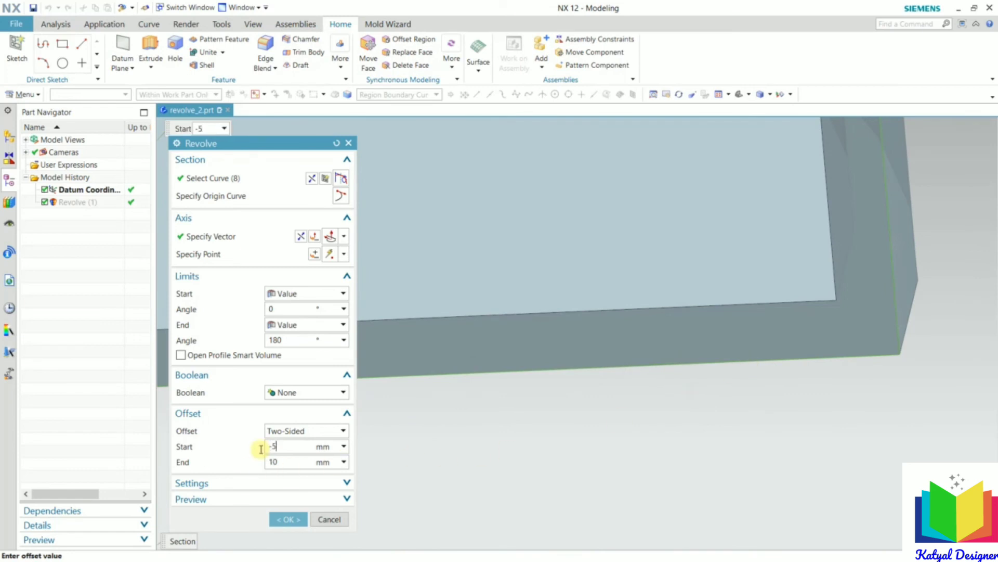
pyautogui.press('Tab')
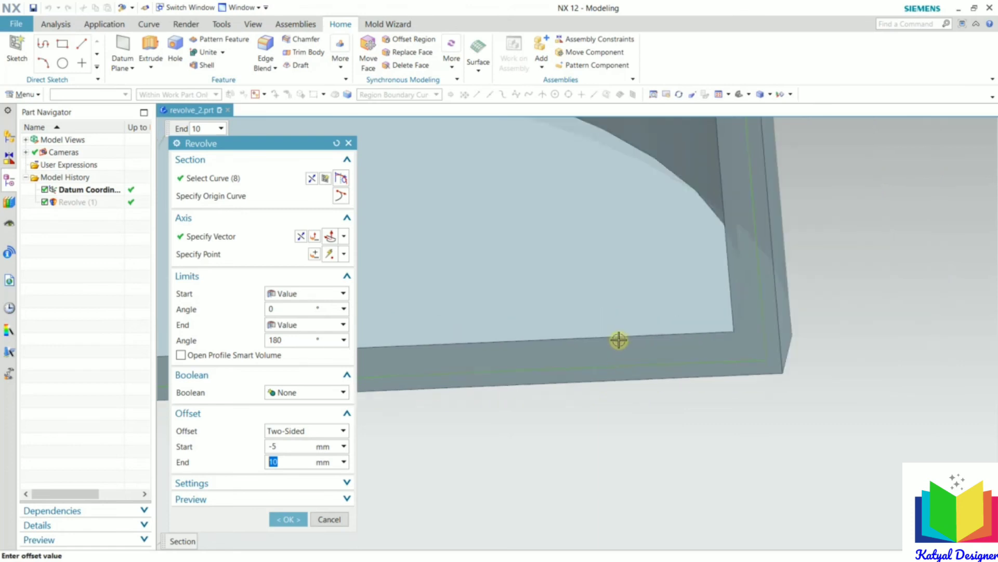
pyautogui.scroll(-5, 740, 294)
pyautogui.scroll(-2, 718, 267)
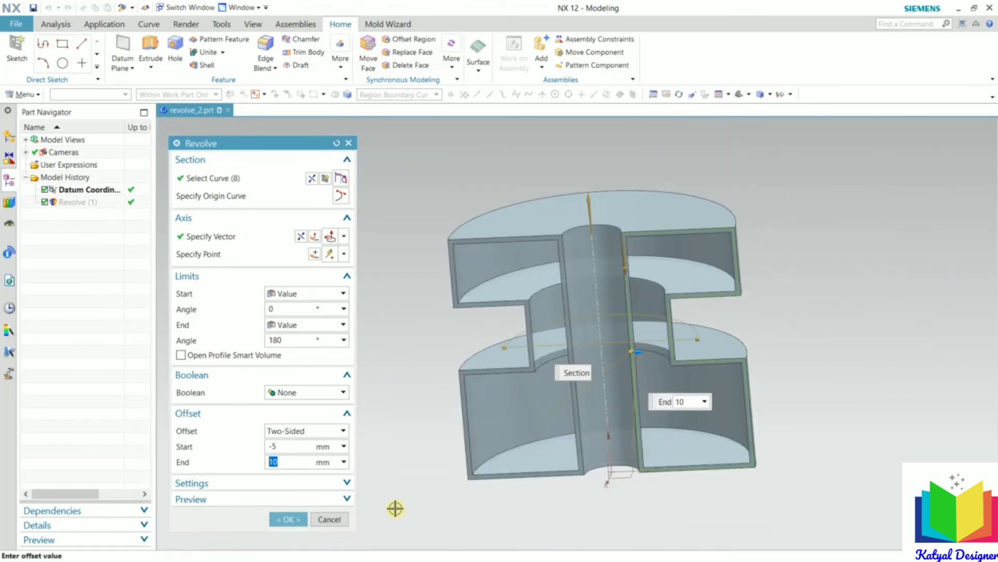
pyautogui.click(283, 520)
pyautogui.moveTo(784, 332); pyautogui.dragTo(702, 333, button='middle')
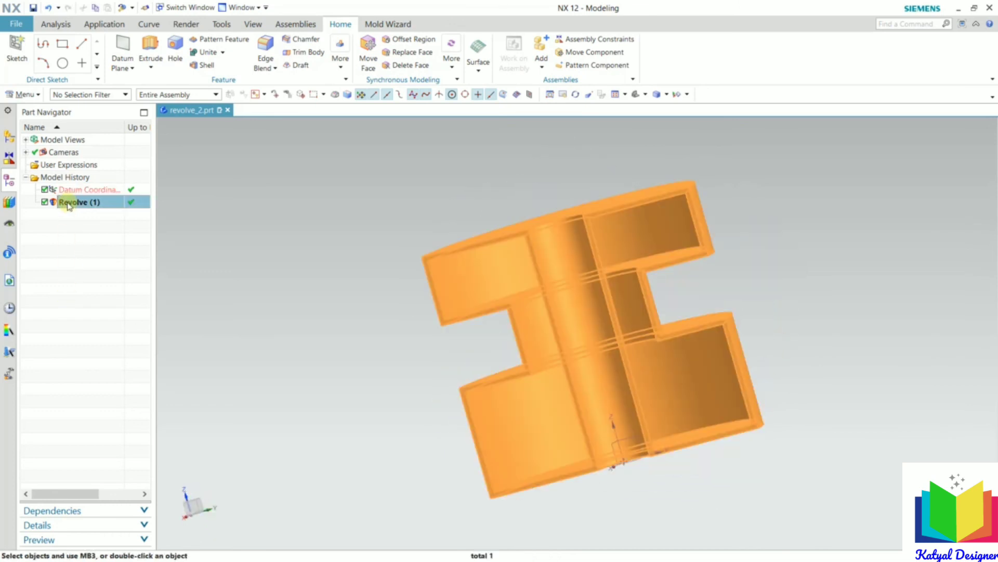
# Reopen the Revolve (1) feature for editing and show its body type and tolerance settings
pyautogui.doubleClick(66, 201)
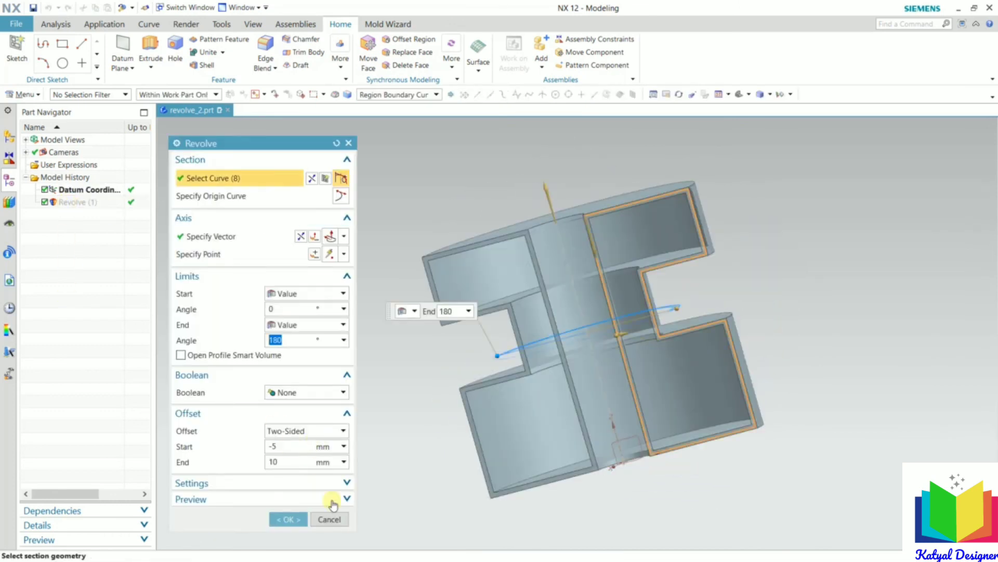
pyautogui.click(345, 482)
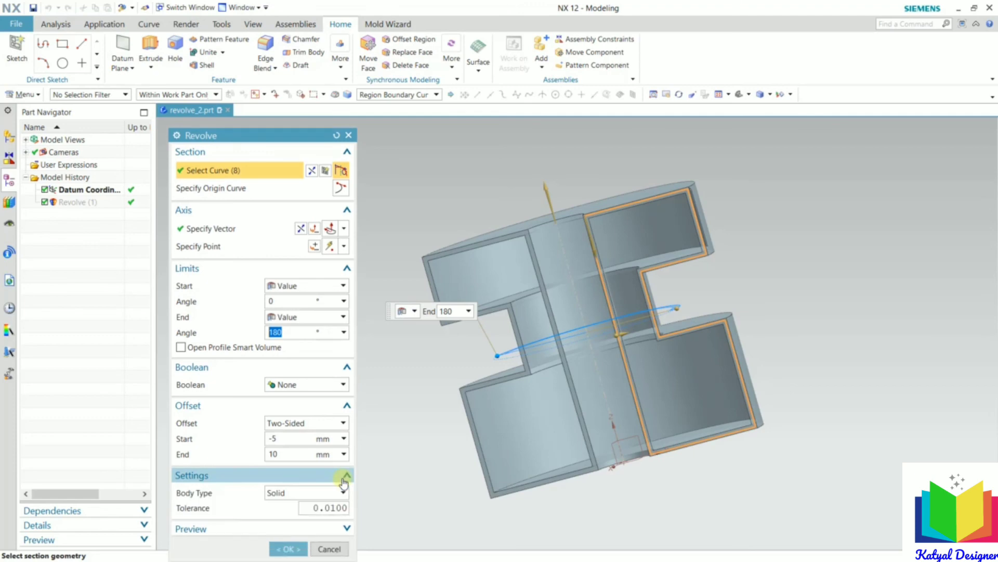
# Try to change the body type to Sheet with the two-sided offset active, and return it to Solid
pyautogui.click(294, 493)
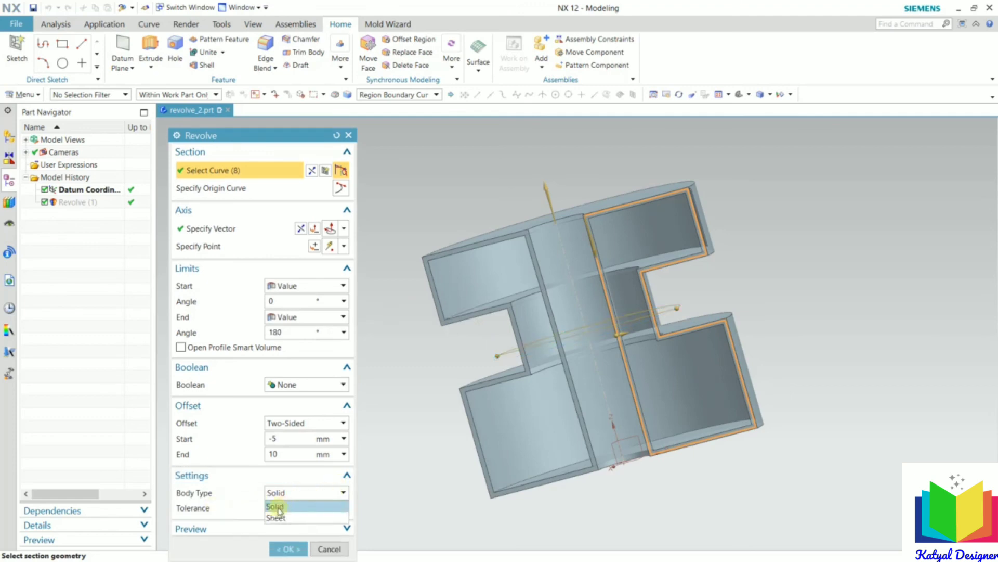
pyautogui.click(277, 512)
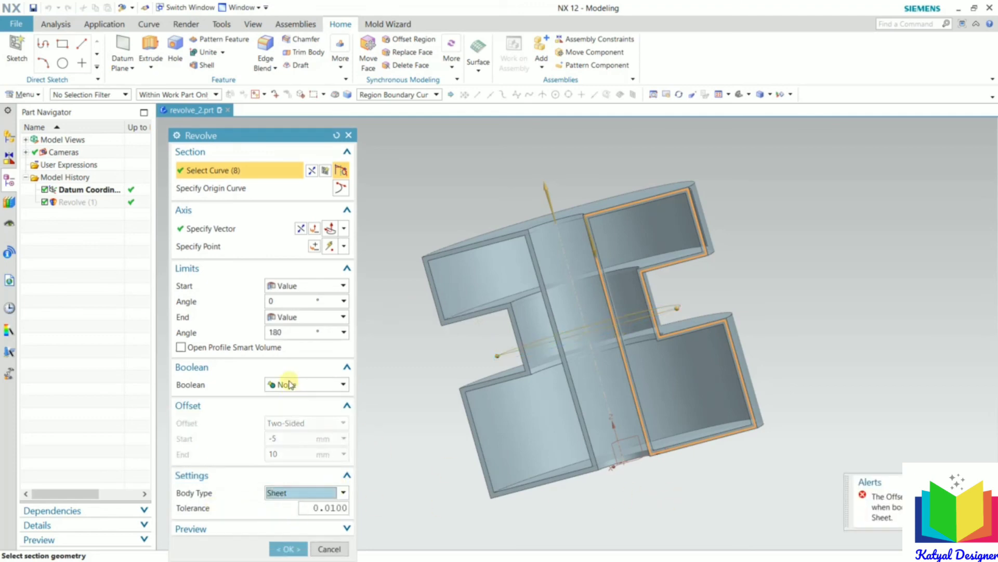
pyautogui.click(343, 492)
pyautogui.click(297, 501)
# Remove the two-sided offset from the revolve by setting its offset to None
pyautogui.click(289, 429)
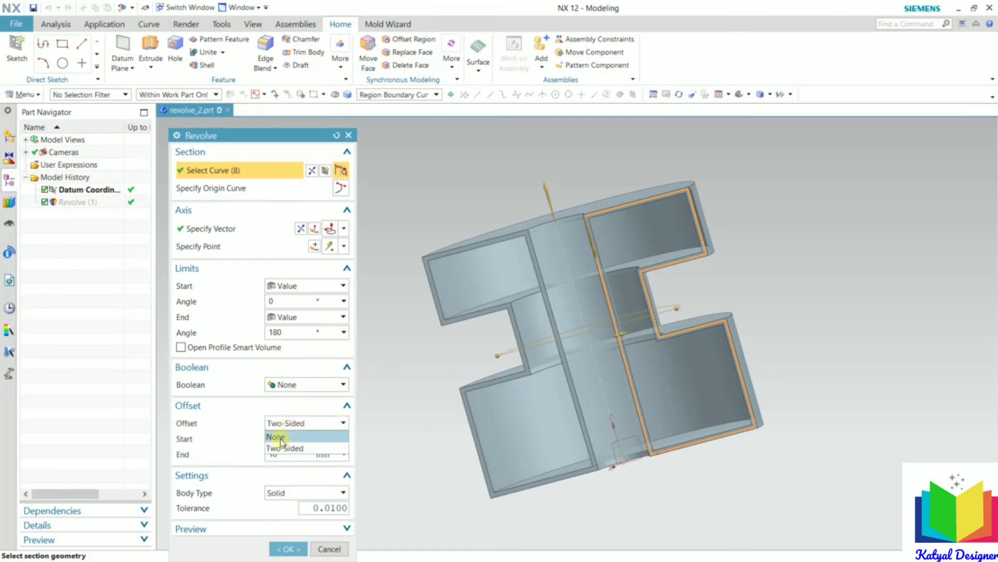
pyautogui.click(278, 438)
pyautogui.moveTo(658, 260); pyautogui.dragTo(691, 256, button='middle')
# Change the revolve's body type to Sheet, apply it, and inspect the hollow surface body
pyautogui.click(343, 469)
pyautogui.click(289, 481)
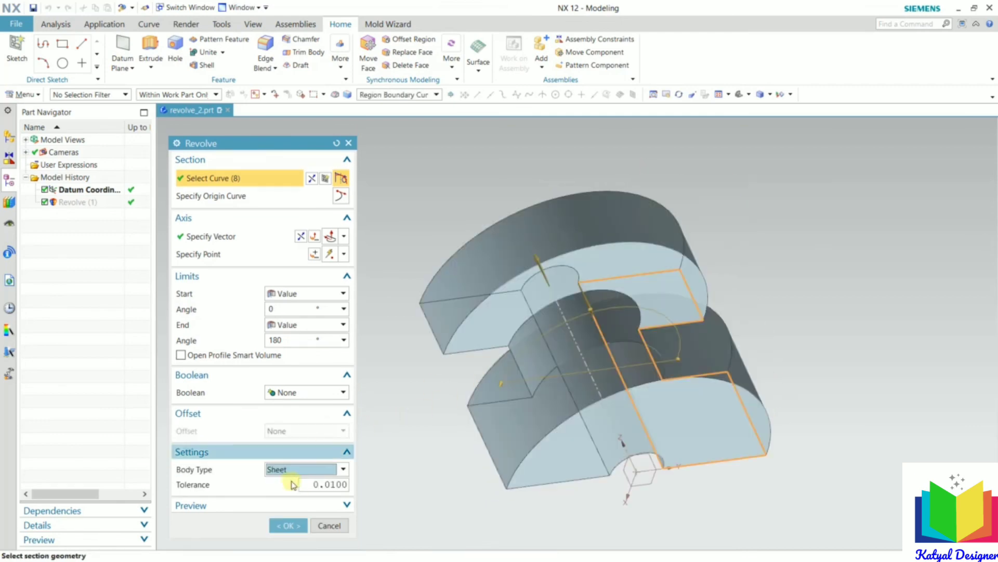
pyautogui.click(287, 526)
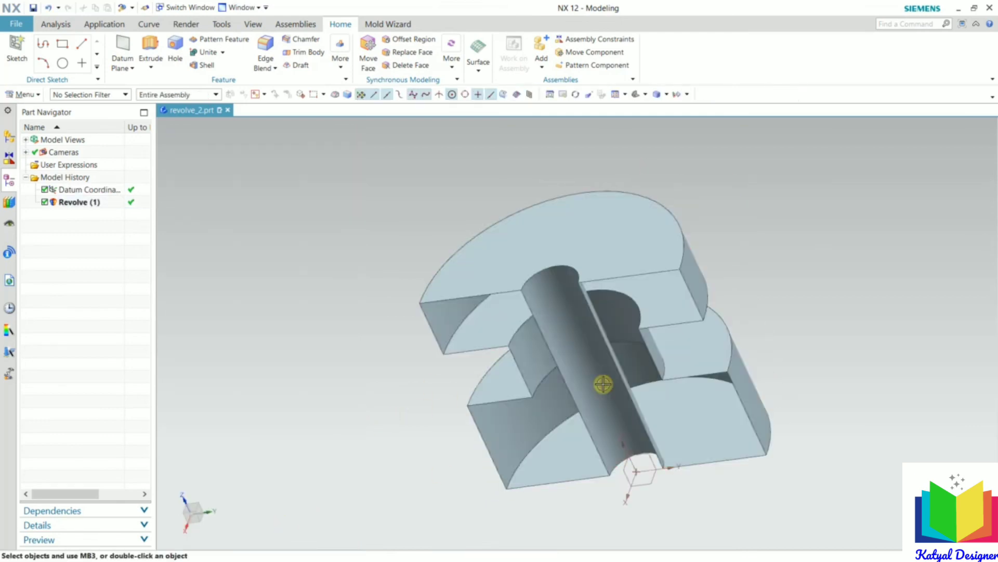
pyautogui.moveTo(602, 383); pyautogui.dragTo(672, 266, button='middle')
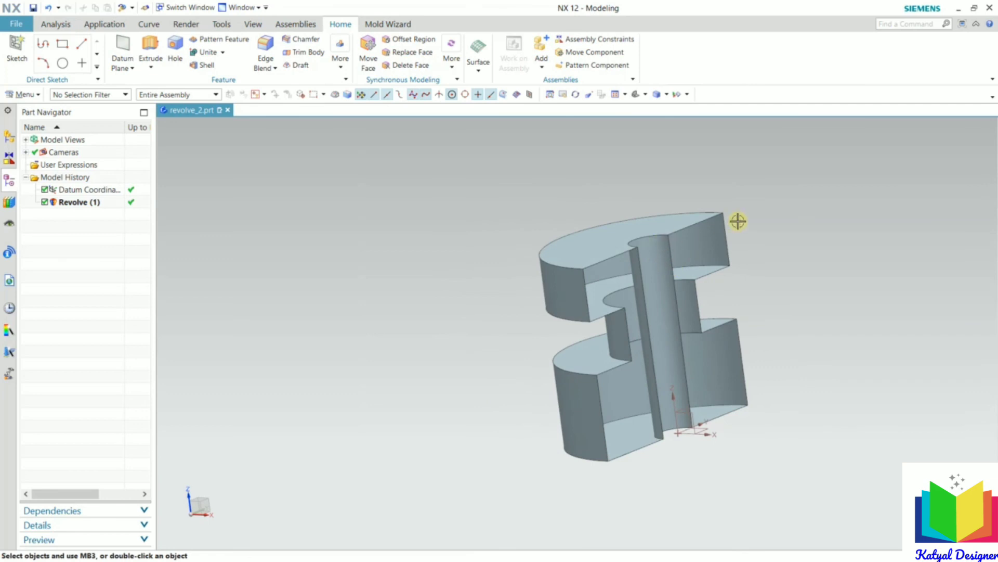
pyautogui.scroll(4, 731, 226)
pyautogui.scroll(2, 697, 199)
pyautogui.scroll(-2, 686, 206)
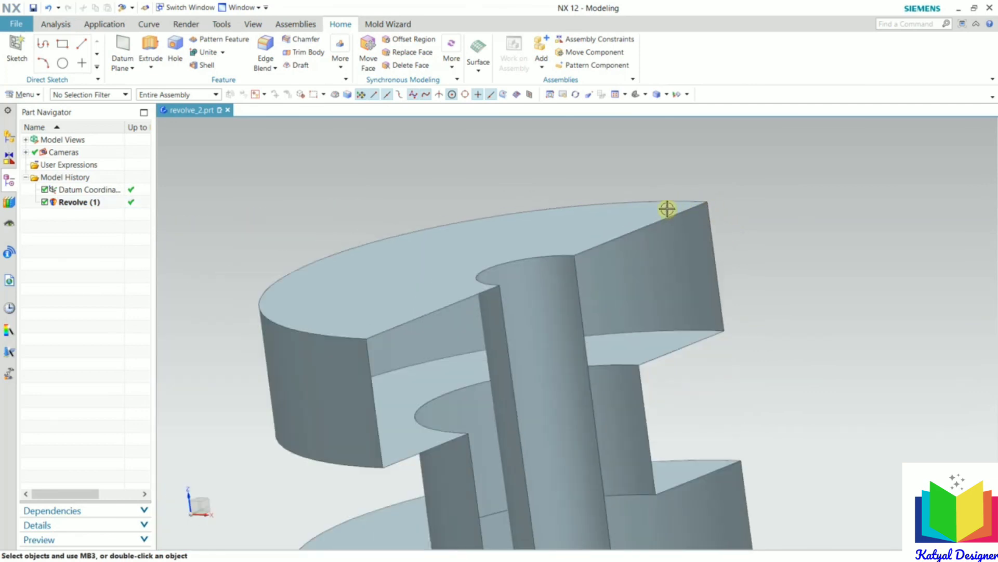
# Delete the Revolve (1) feature, leaving only the datum coordinate system in the model history
pyautogui.scroll(-5, 676, 218)
pyautogui.moveTo(688, 232); pyautogui.dragTo(292, 277, button='middle')
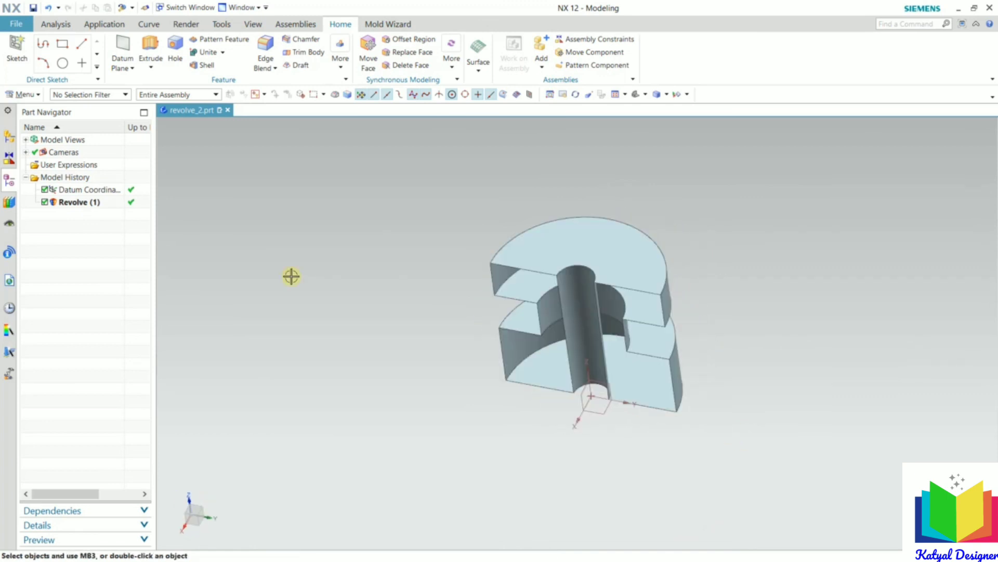
pyautogui.click(72, 200)
pyautogui.rightClick(74, 202)
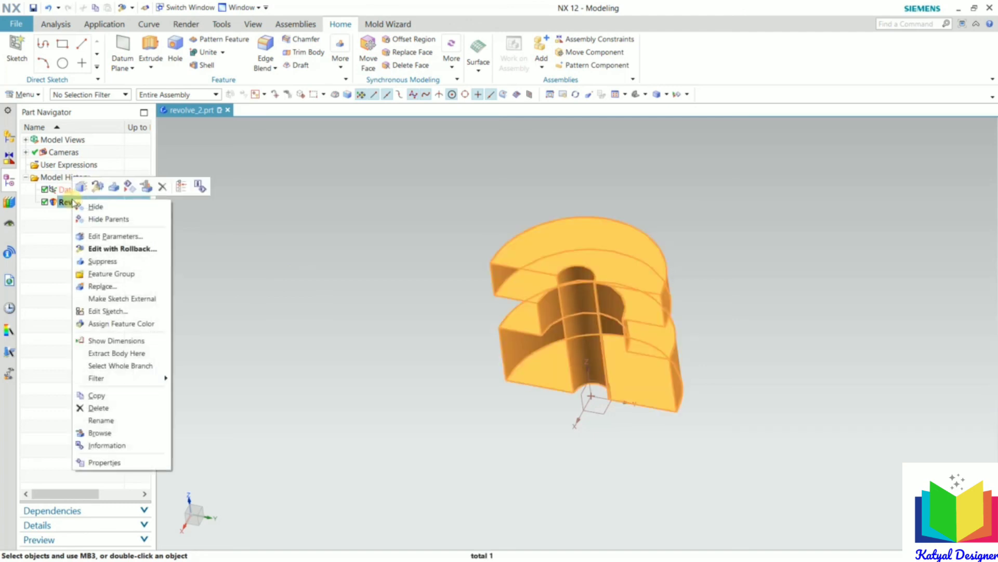
pyautogui.click(99, 408)
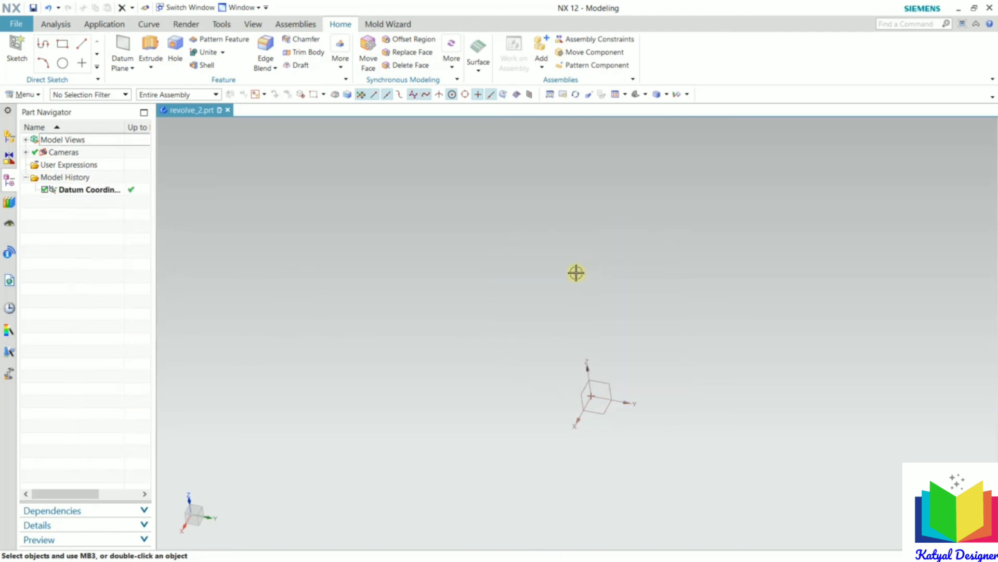
# Start a new Revolve and create its section sketch on the YZ plane of the datum coordinate system
pyautogui.click(151, 67)
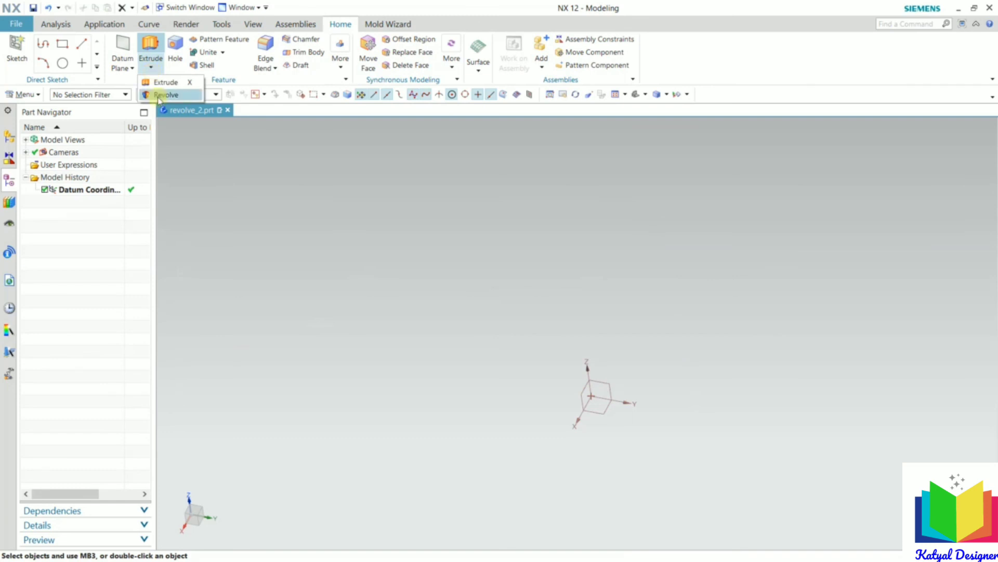
pyautogui.click(159, 97)
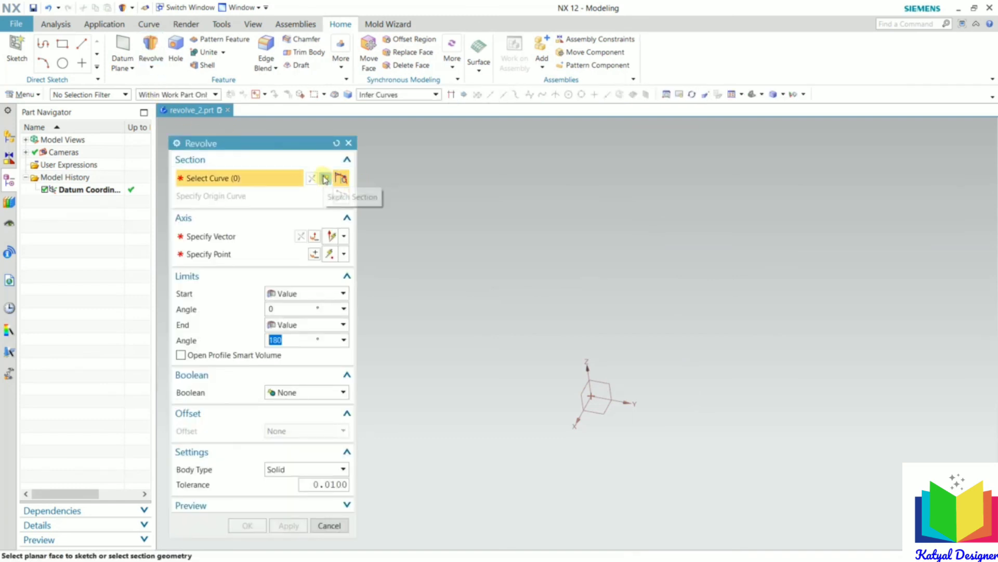
pyautogui.click(325, 179)
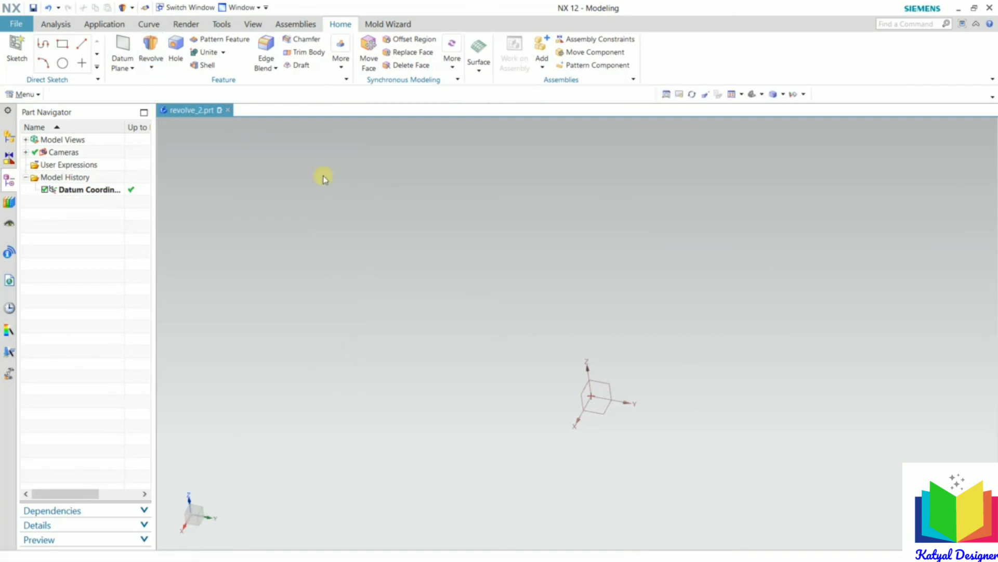
pyautogui.click(598, 393)
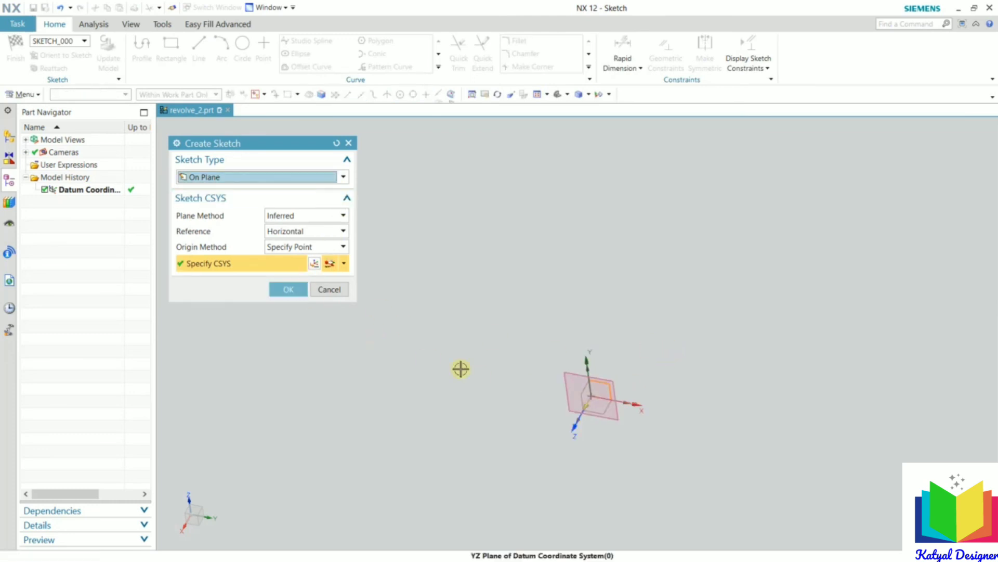
pyautogui.click(287, 290)
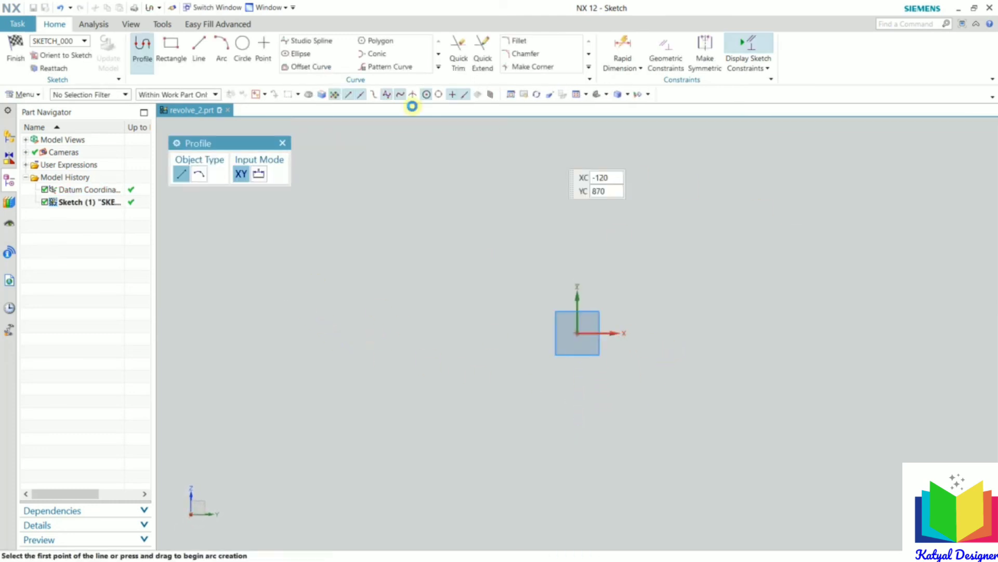
# Sketch one vertical line about 1050 mm long, about 600 mm from the vertical axis on its positive side, and finish the sketch
pyautogui.click(197, 48)
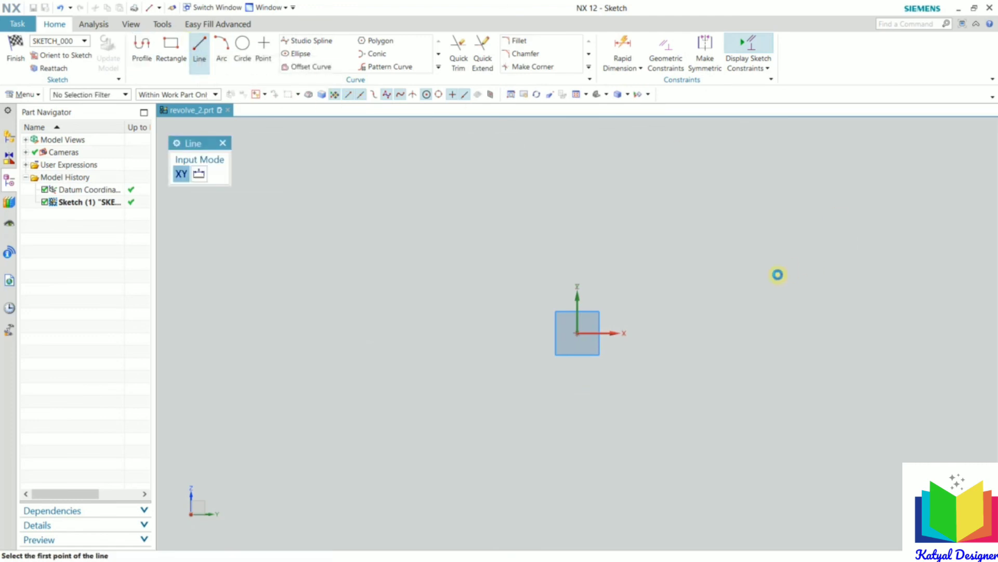
pyautogui.click(703, 217)
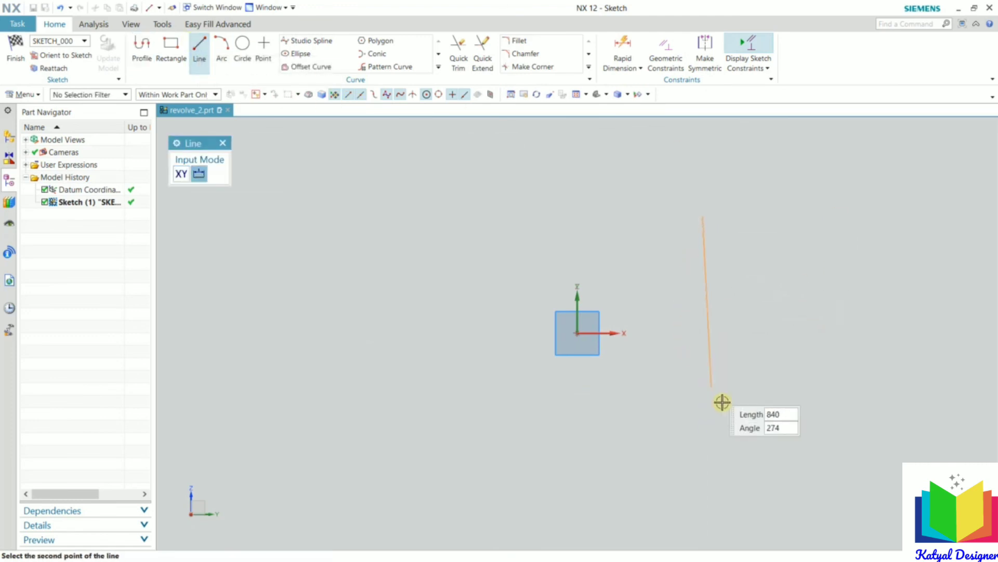
pyautogui.click(710, 435)
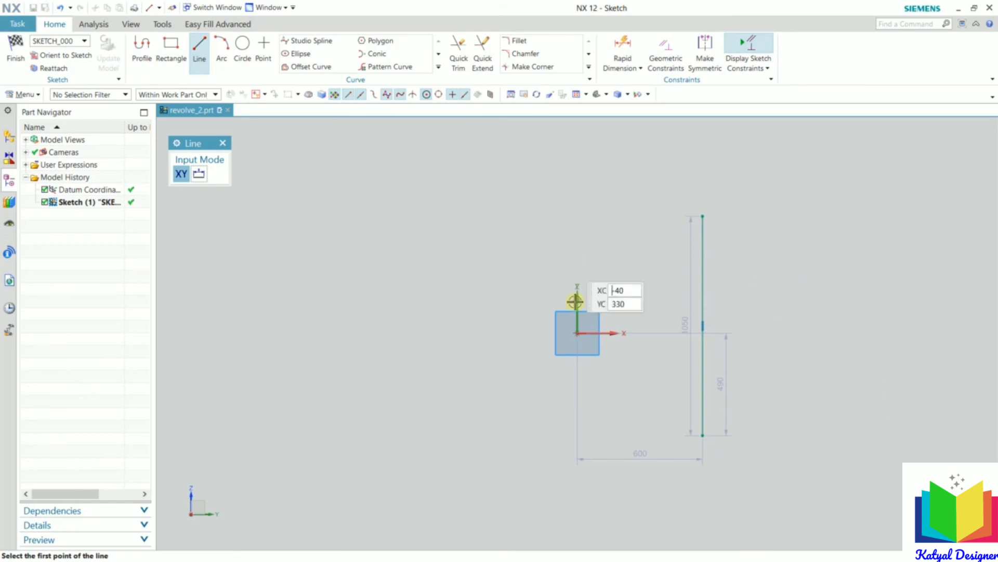
pyautogui.click(9, 59)
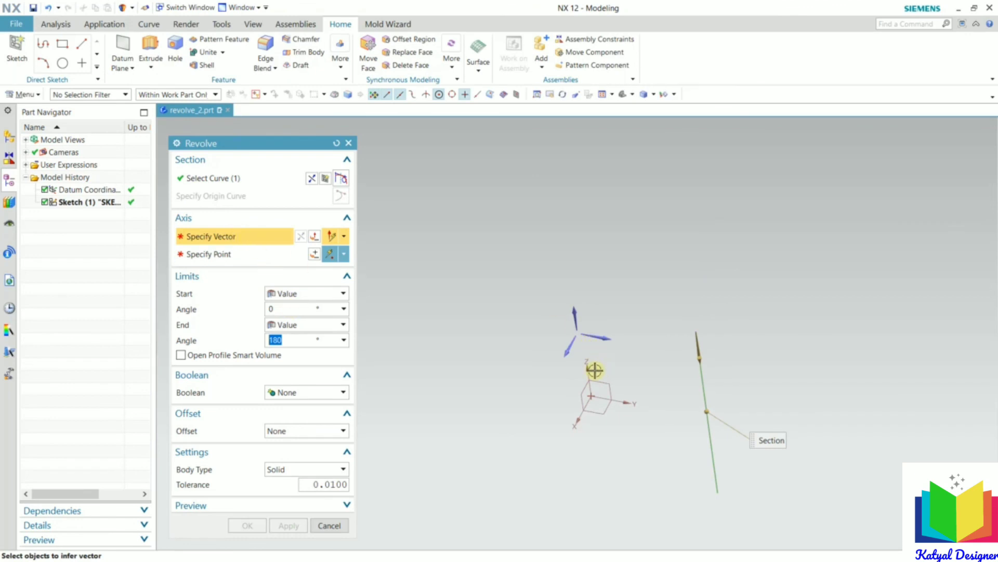
# Set the Z axis of the datum coordinate system as the revolve axis for the line section
pyautogui.scroll(2, 590, 375)
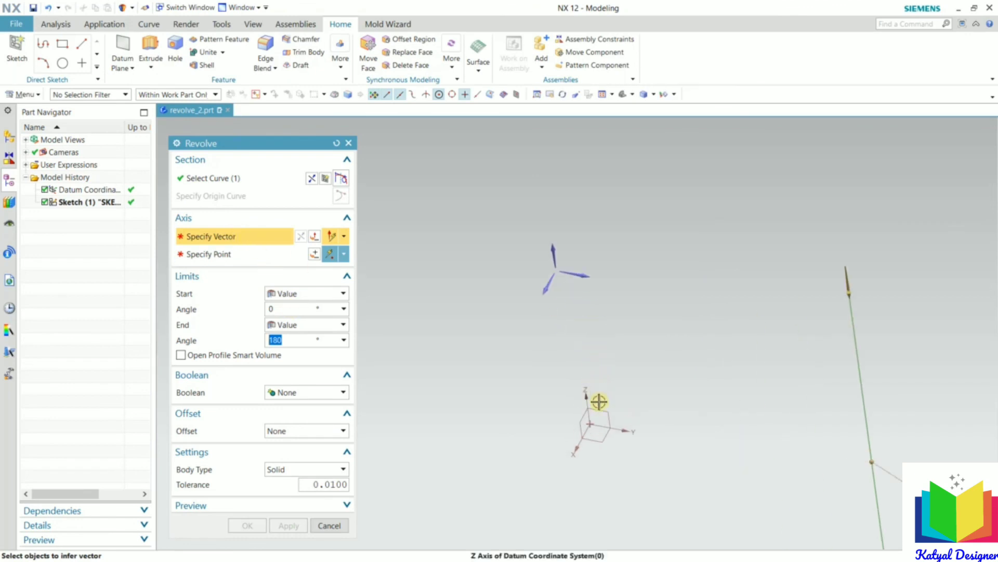
pyautogui.click(589, 401)
pyautogui.moveTo(590, 397); pyautogui.dragTo(716, 301, button='middle')
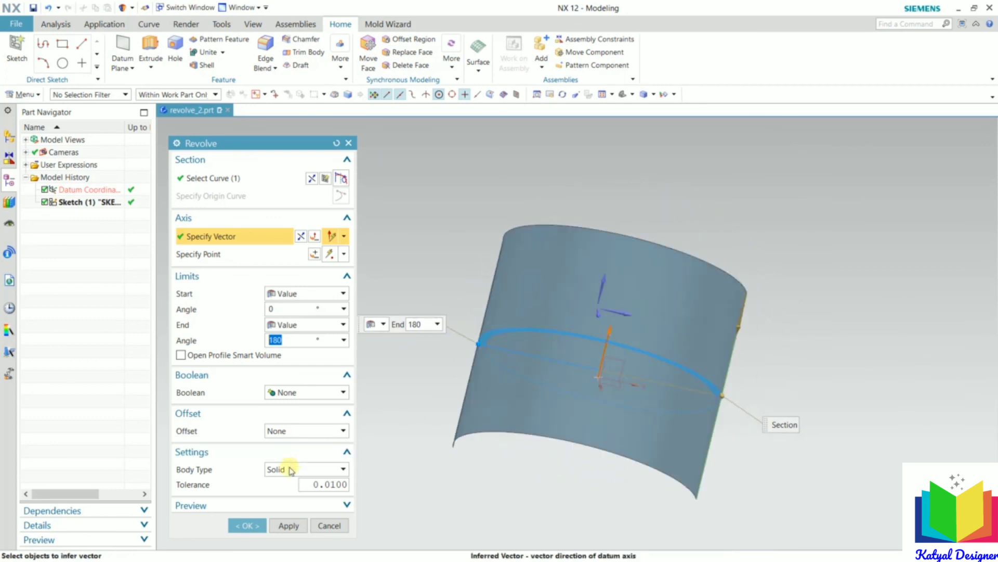
# Apply a two-sided offset from 0 to 20 mm to the 180° revolve, create the solid body, and inspect its wall
pyautogui.click(279, 431)
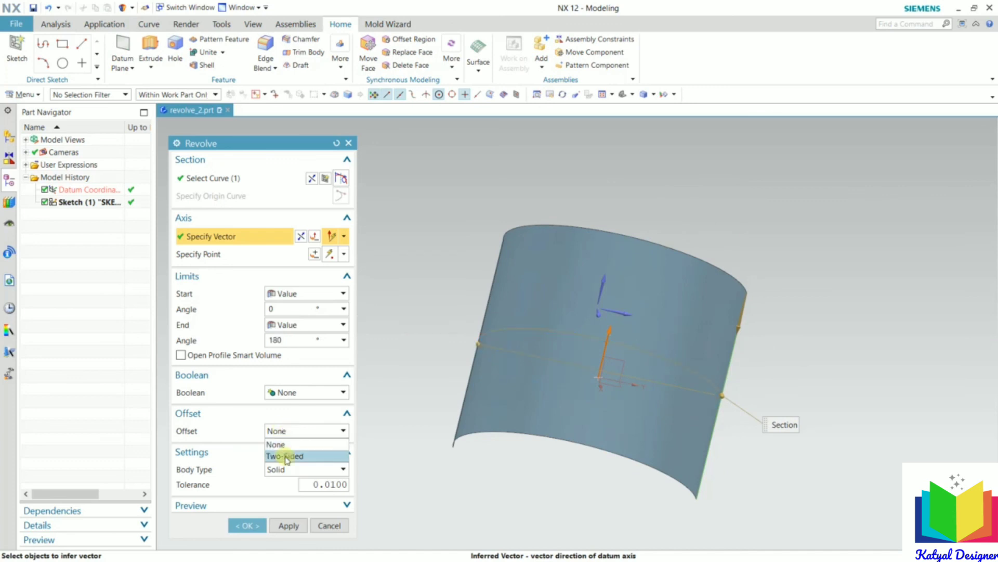
pyautogui.click(285, 455)
pyautogui.scroll(8, 749, 283)
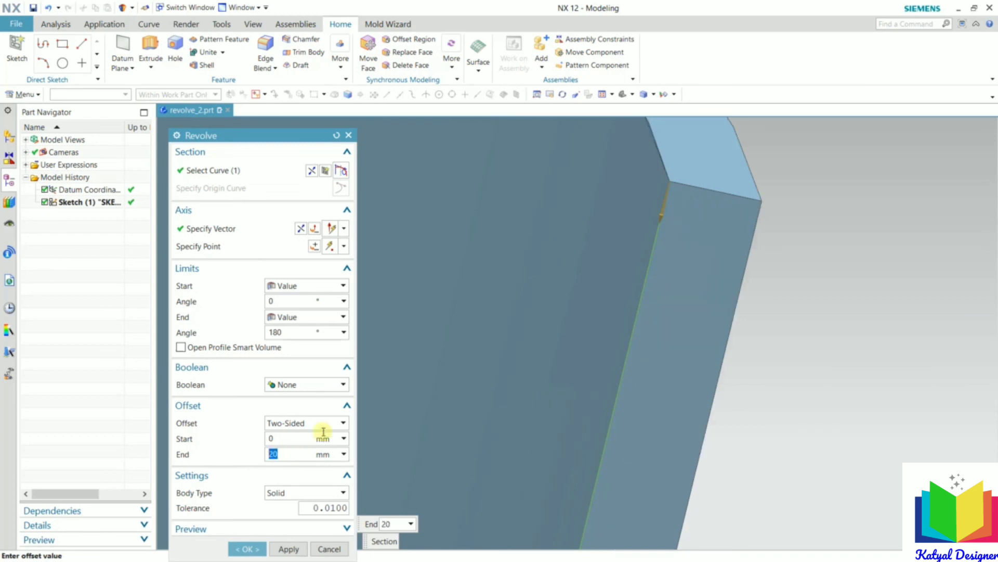
pyautogui.scroll(-8, 791, 315)
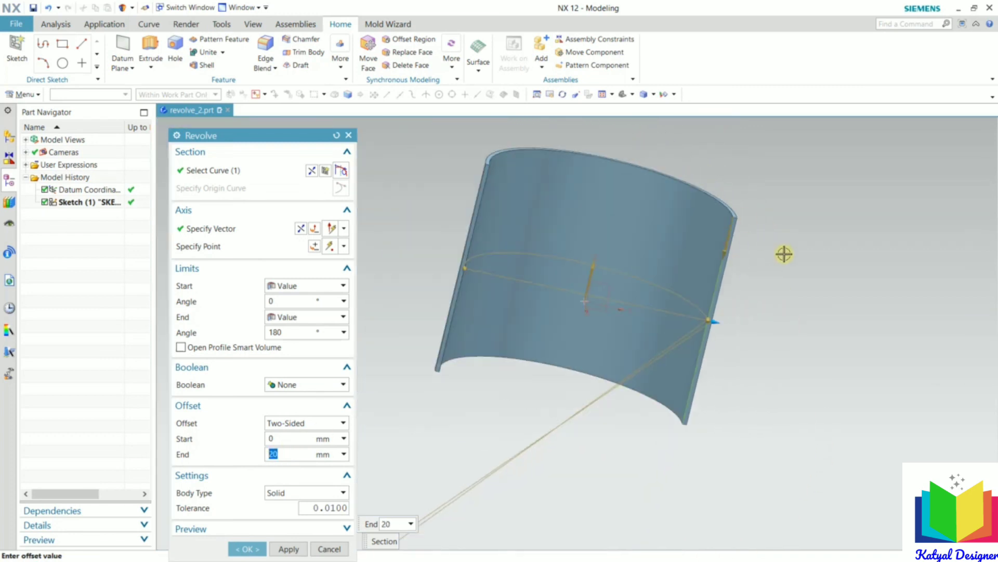
pyautogui.moveTo(731, 180); pyautogui.dragTo(718, 208, button='middle')
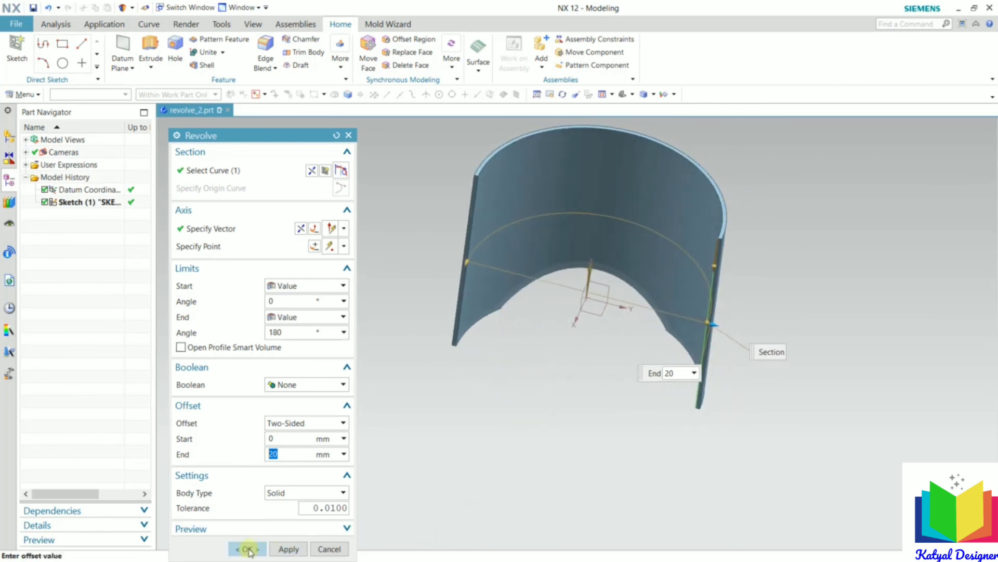
pyautogui.click(247, 549)
pyautogui.scroll(-3, 566, 380)
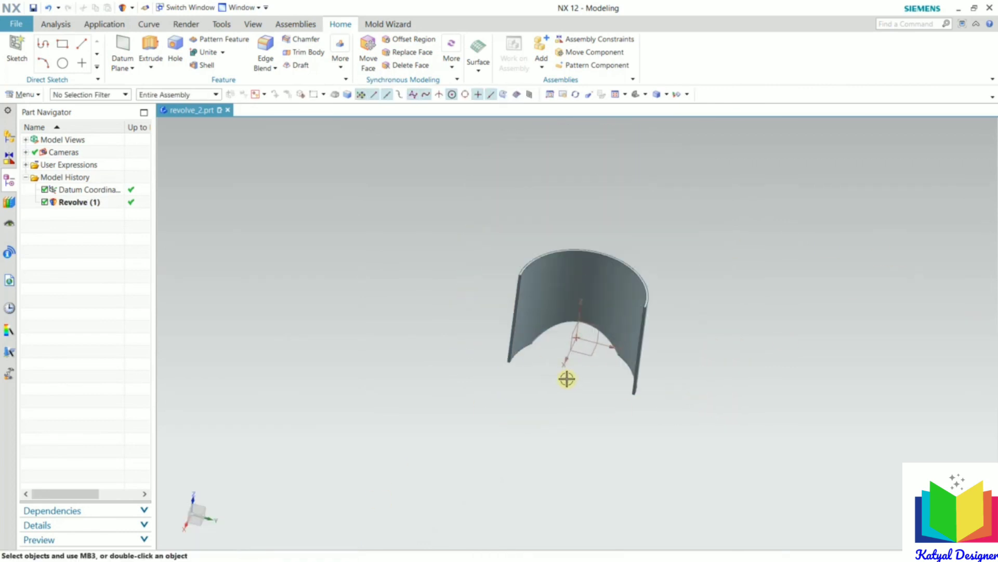
pyautogui.moveTo(569, 379); pyautogui.dragTo(667, 296, button='middle')
pyautogui.scroll(3, 667, 295)
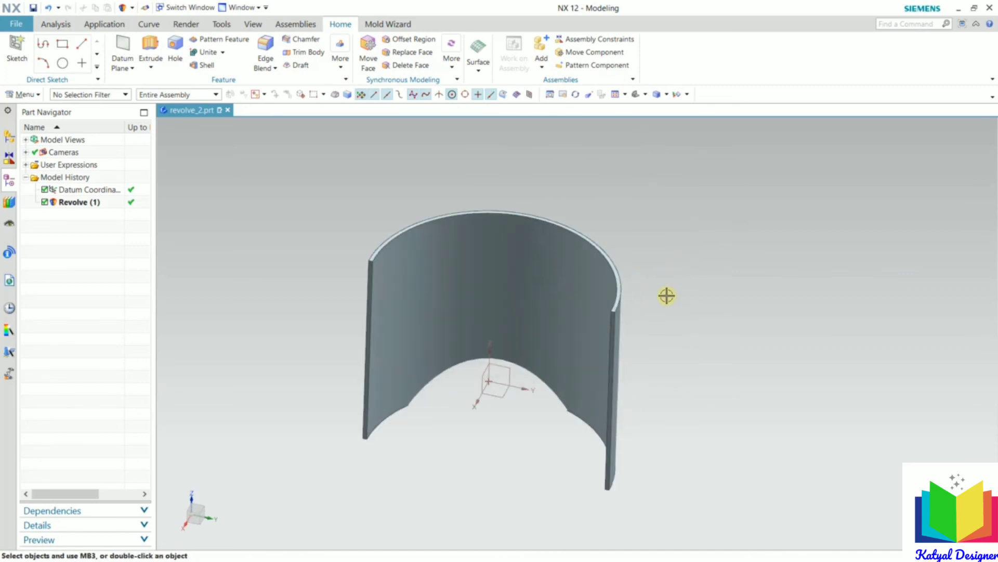